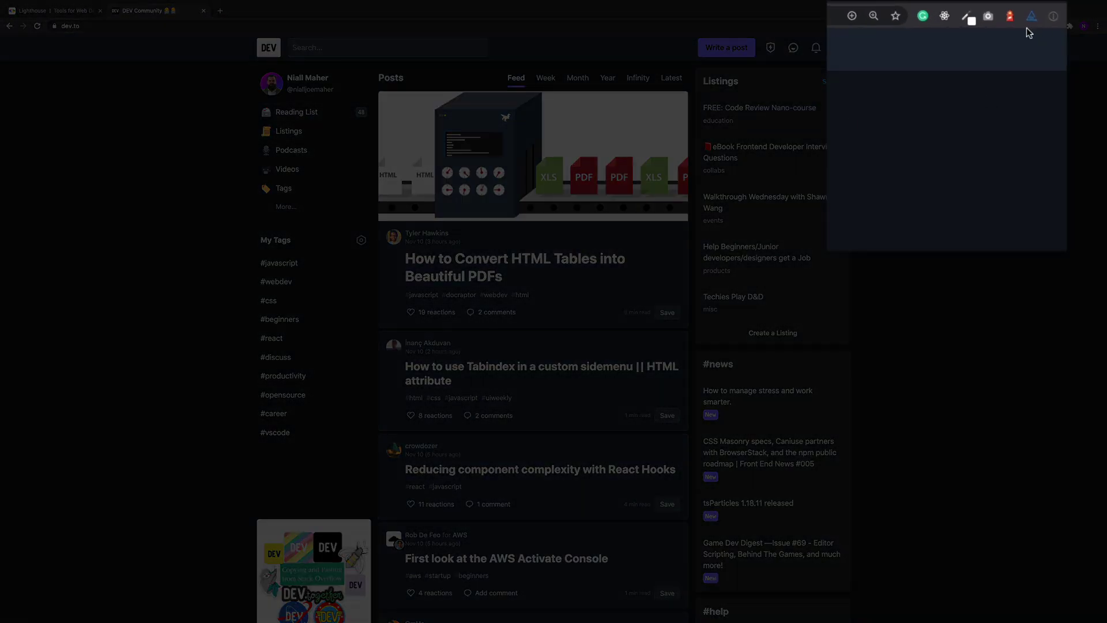
# Step: Generate a Lighthouse report for dev.to: Performance 77, Accessibility 98, Best Practices 100, SEO 98
pyautogui.click(1010, 16)
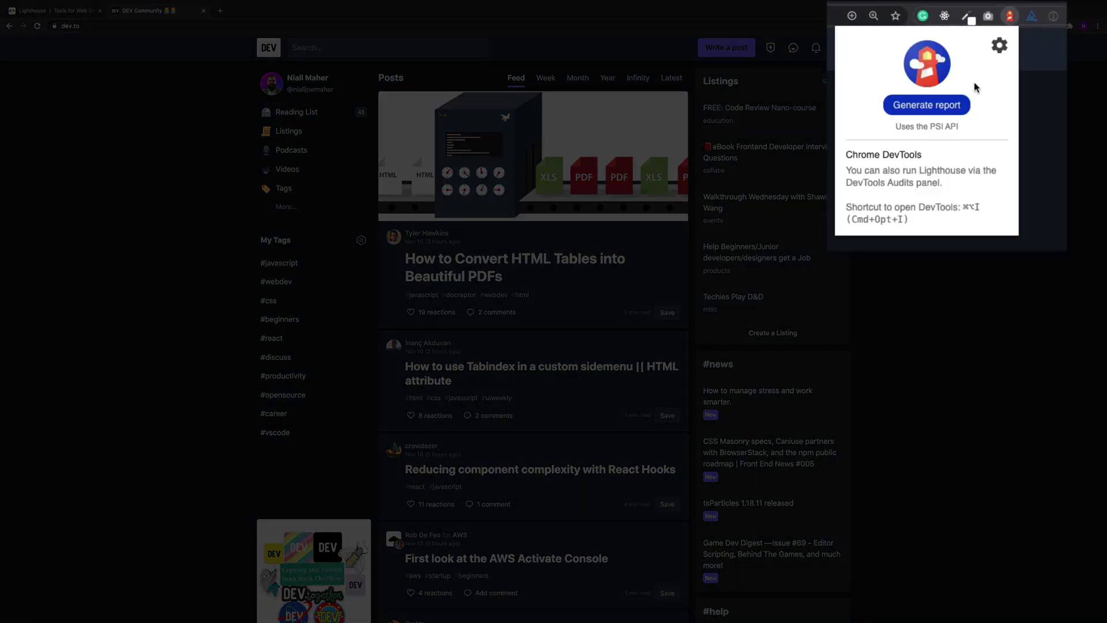
pyautogui.click(932, 104)
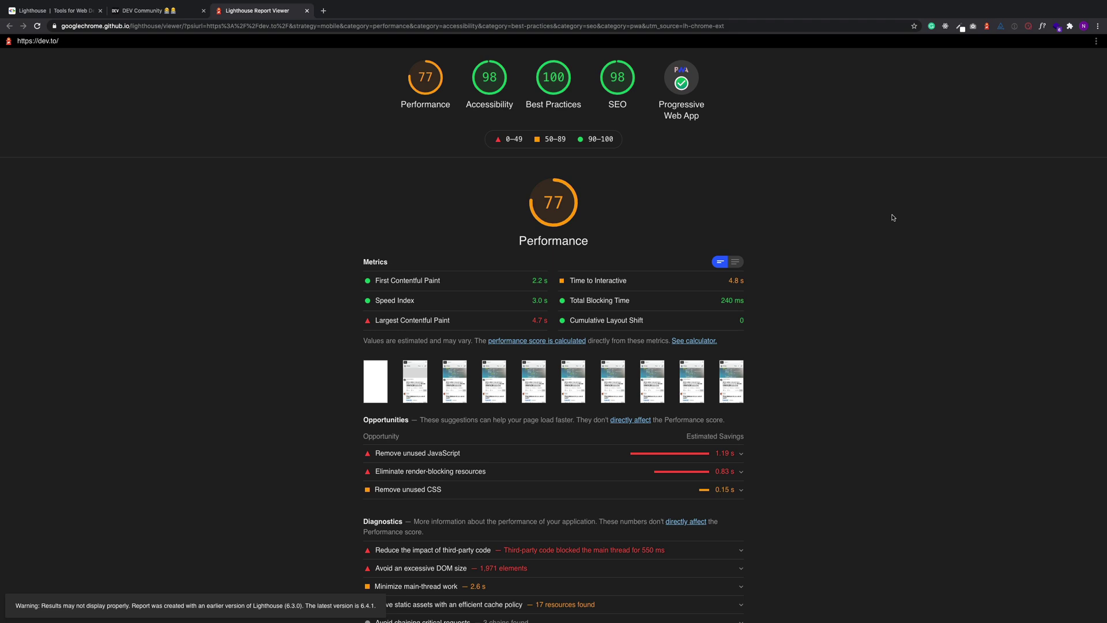
pyautogui.scroll(-3, 894, 218)
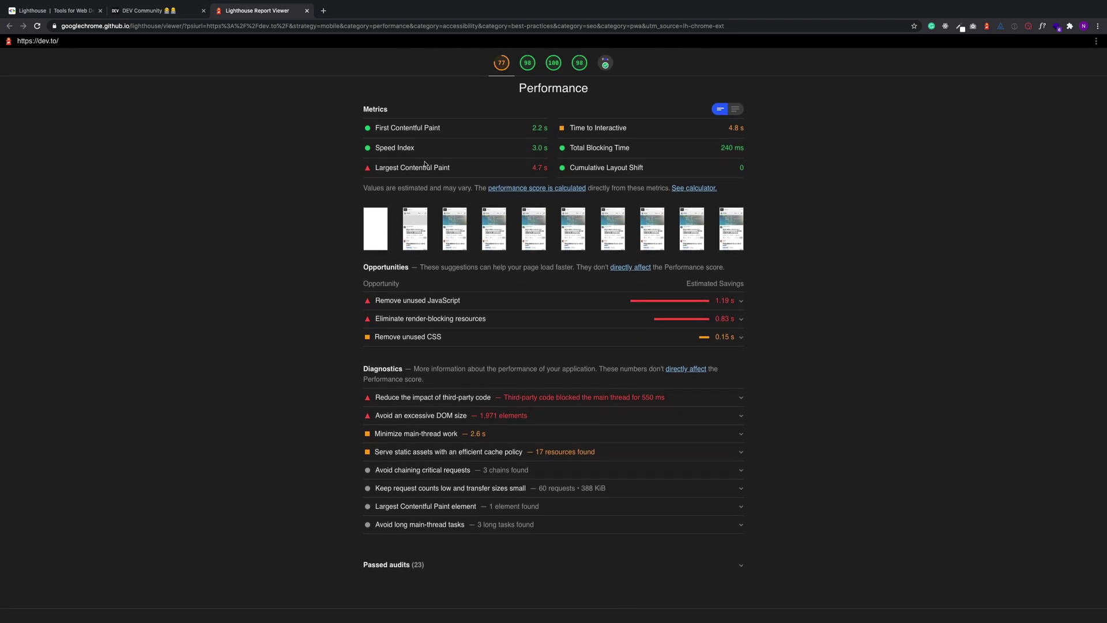
pyautogui.click(500, 64)
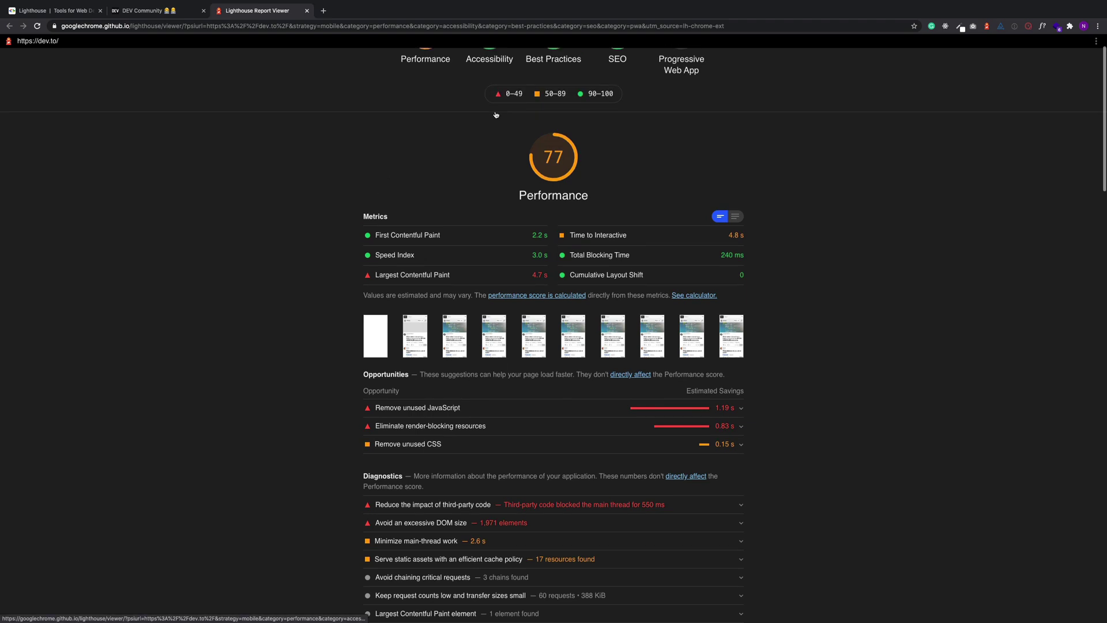
pyautogui.scroll(1, 438, 113)
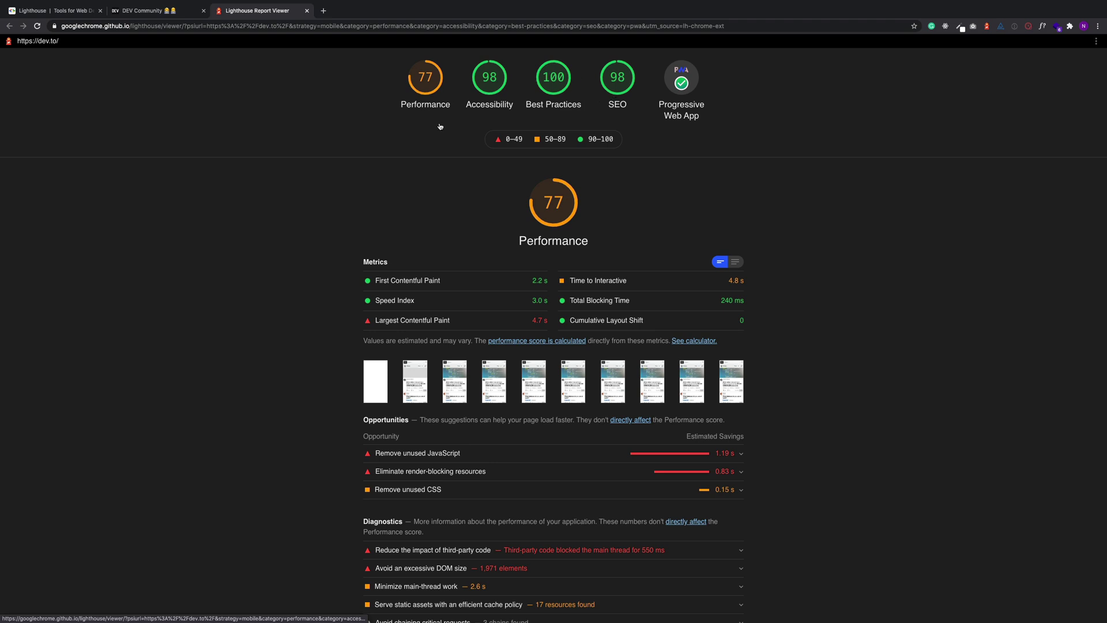
pyautogui.scroll(-1, 609, 176)
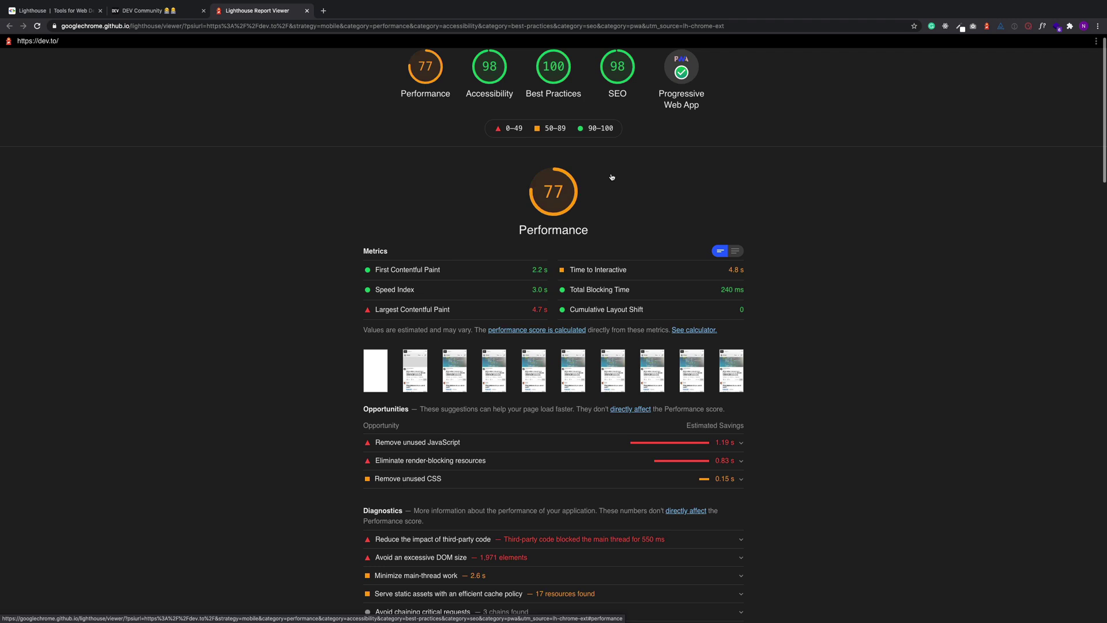
pyautogui.scroll(-1, 666, 202)
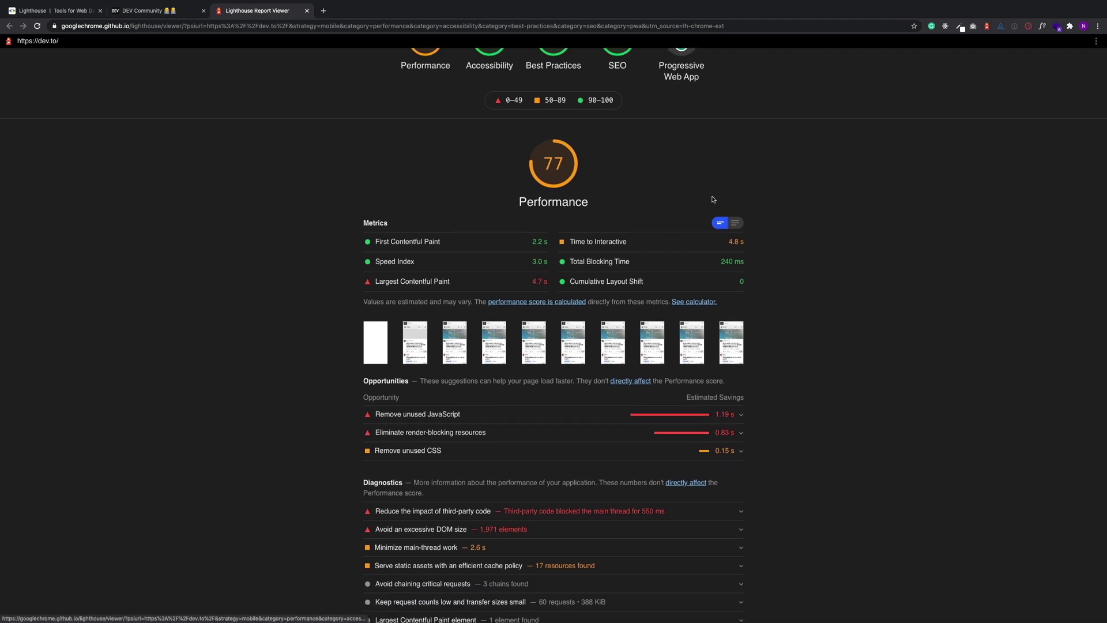
pyautogui.scroll(-3, 793, 265)
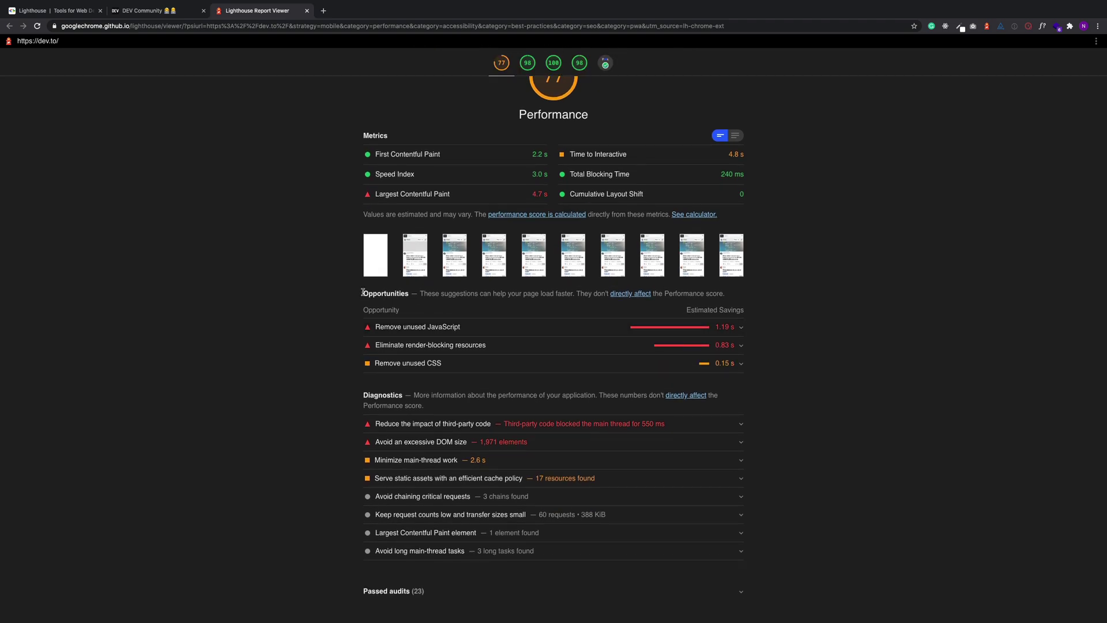
pyautogui.moveTo(362, 294); pyautogui.dragTo(406, 293)
pyautogui.click(294, 295)
pyautogui.scroll(-4, 341, 378)
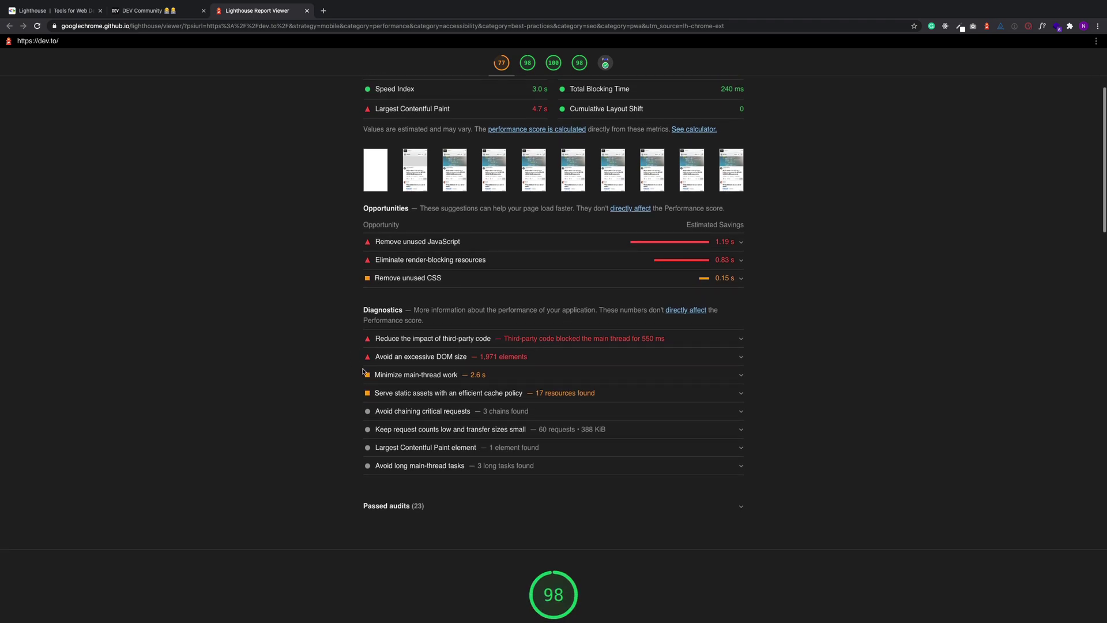
pyautogui.scroll(-9, 343, 355)
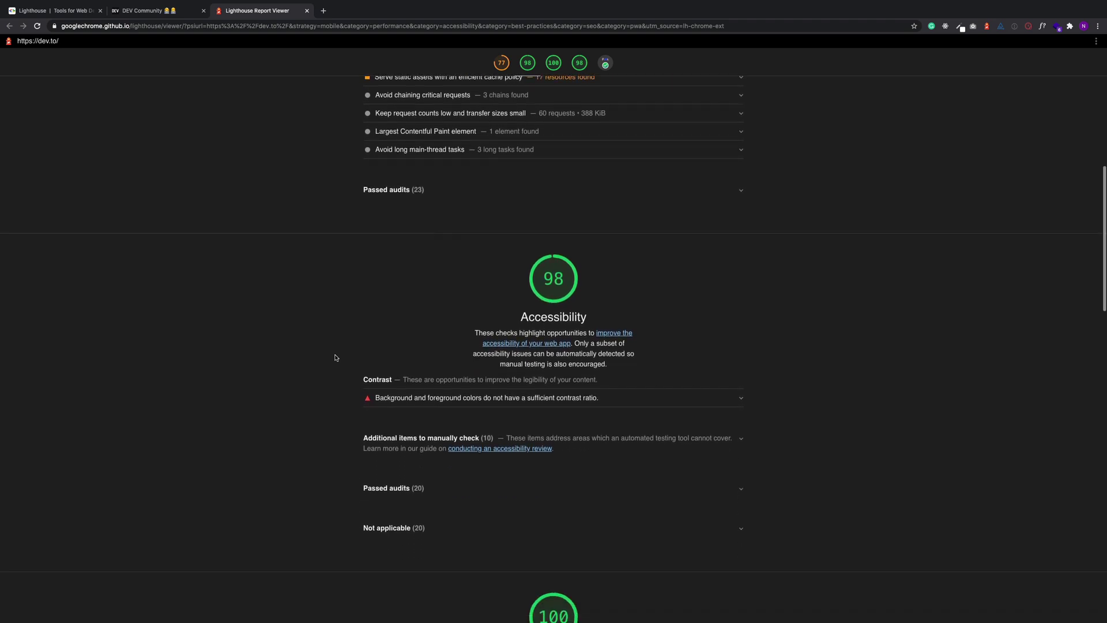
pyautogui.scroll(-6, 336, 358)
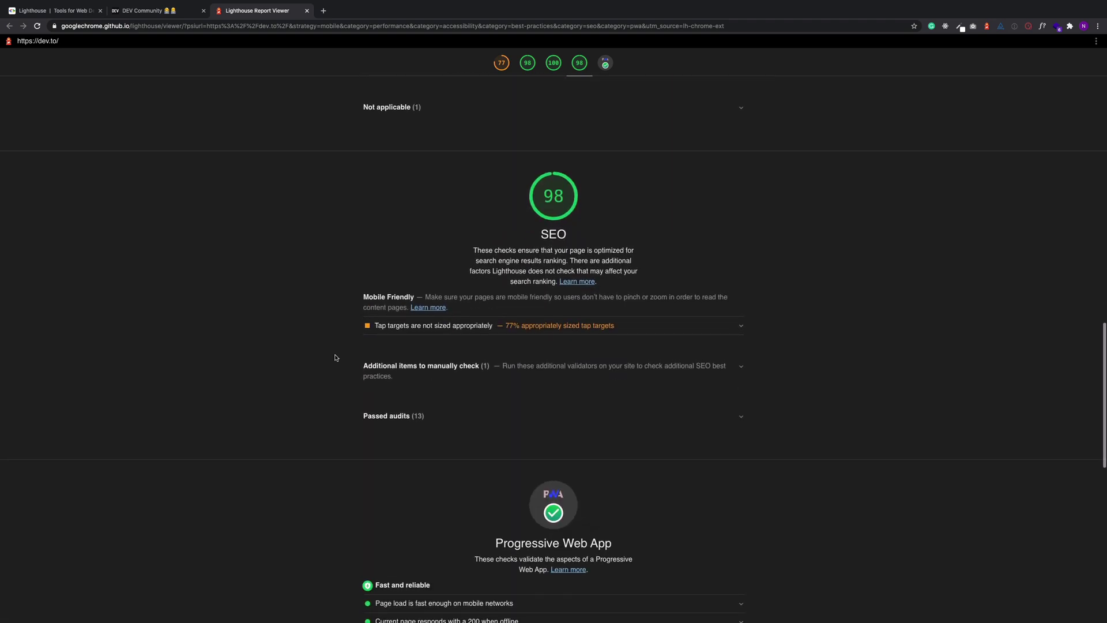
pyautogui.scroll(8, 337, 358)
pyautogui.scroll(-5, 329, 314)
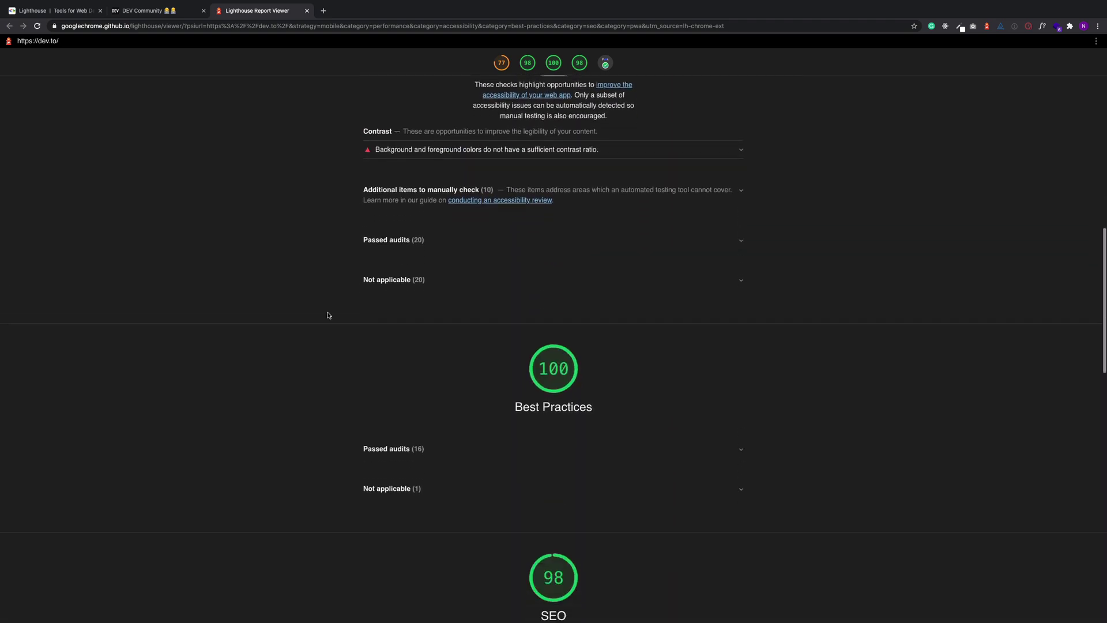
pyautogui.scroll(-7, 329, 315)
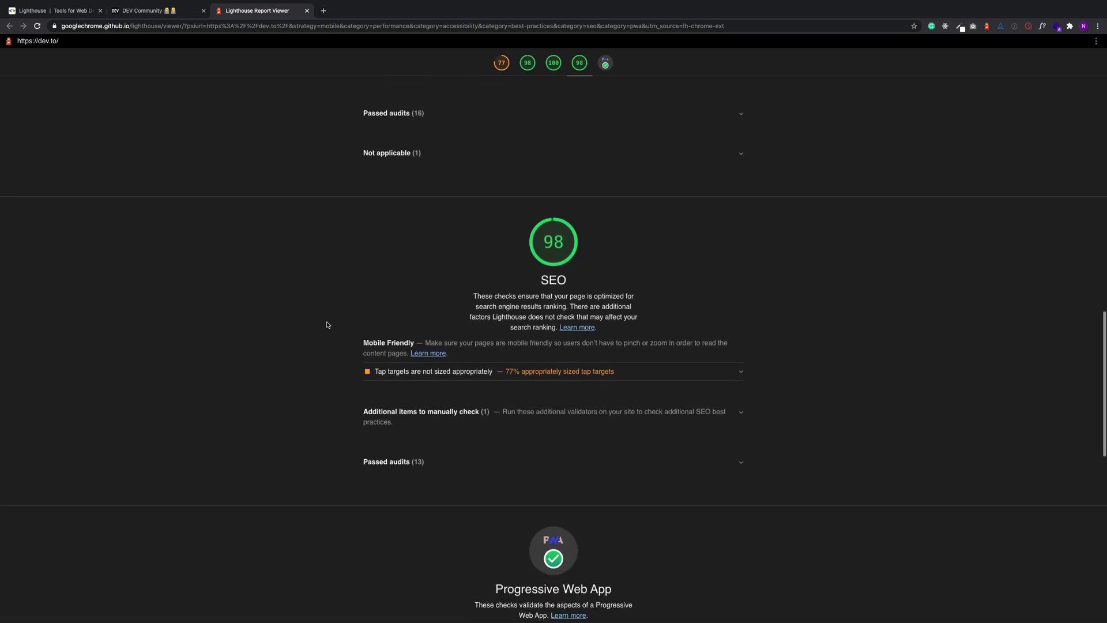
pyautogui.scroll(-8, 327, 324)
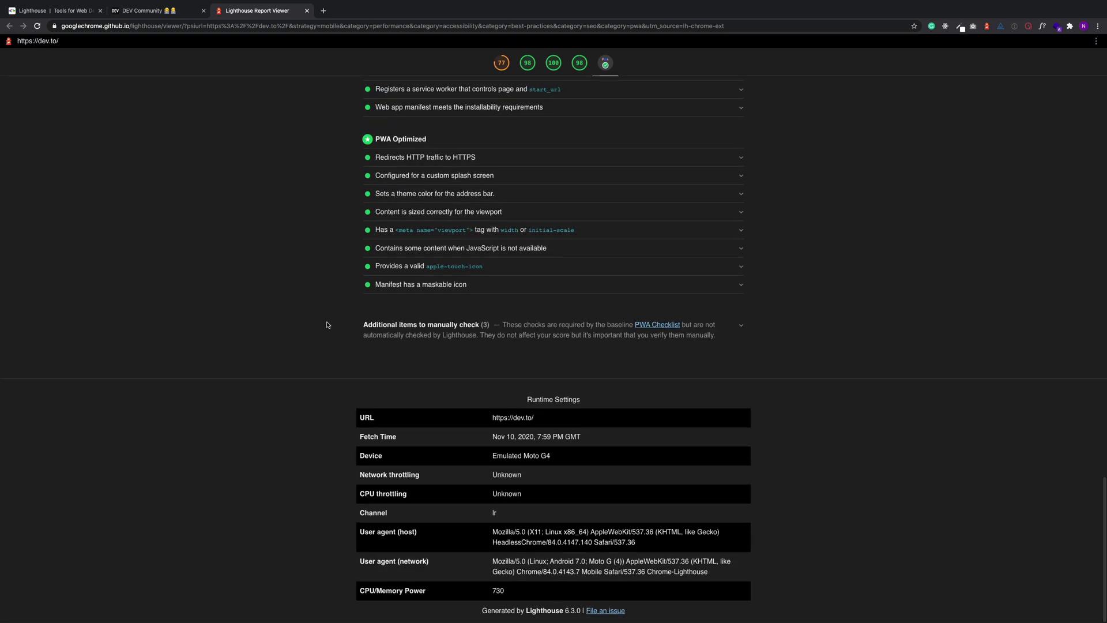
pyautogui.scroll(20, 327, 325)
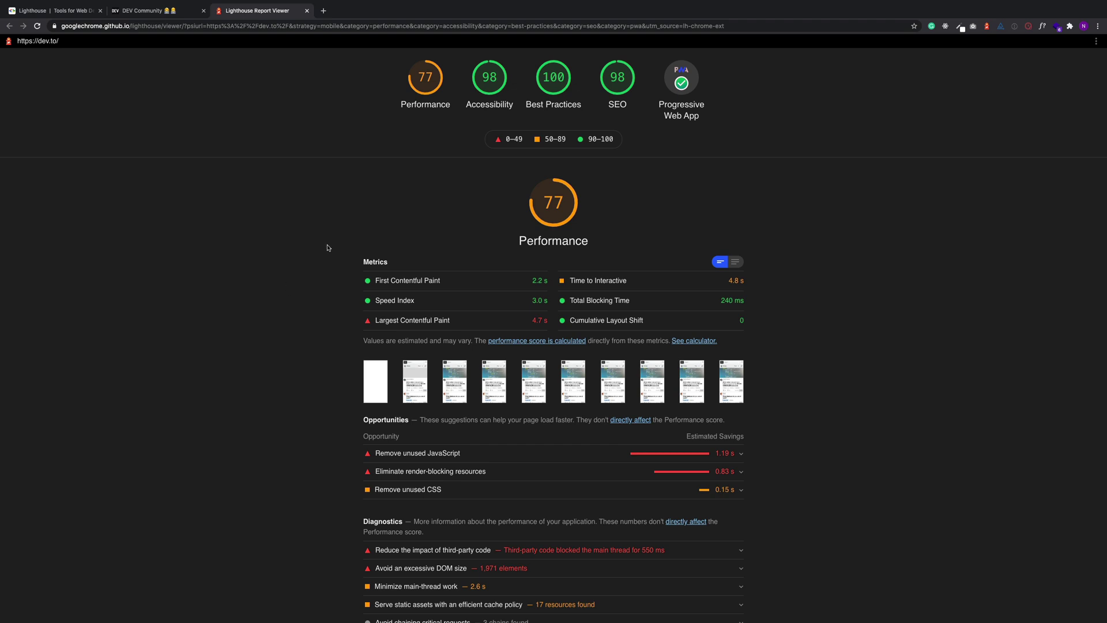
pyautogui.scroll(-1, 628, 193)
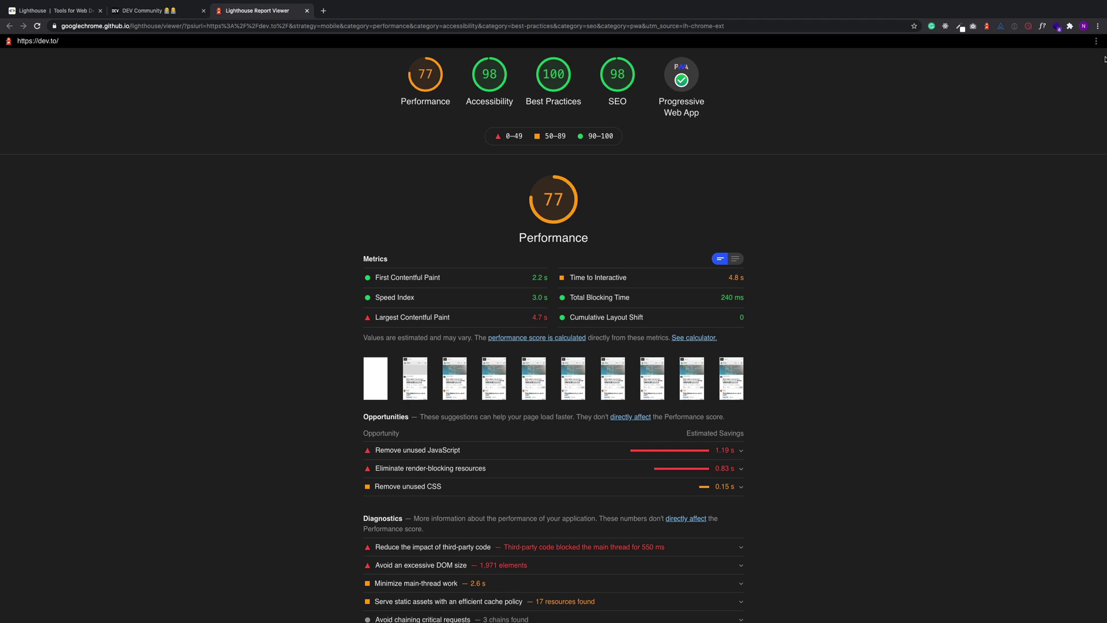
pyautogui.click(1096, 41)
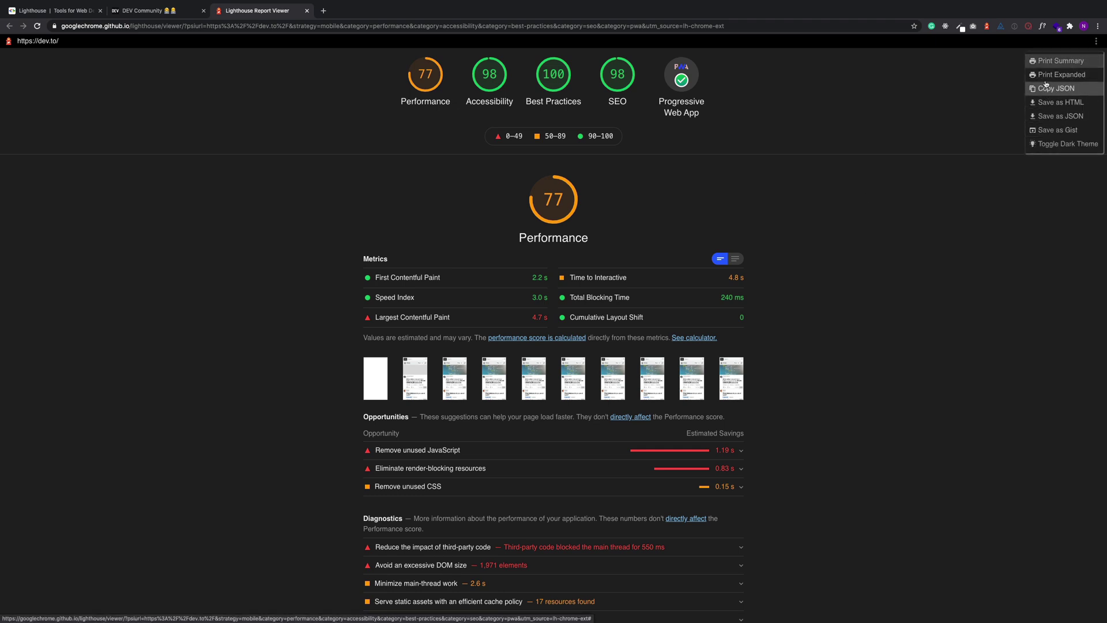
pyautogui.click(890, 103)
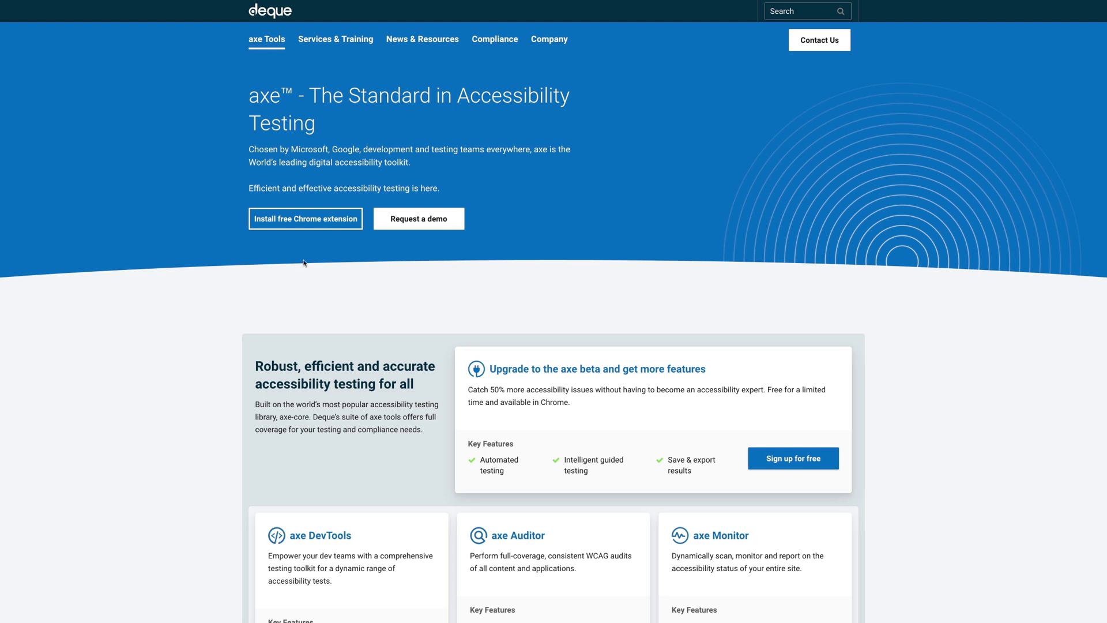
# Step: Go to the free axe Chrome extension from the deque.com page
pyautogui.click(318, 224)
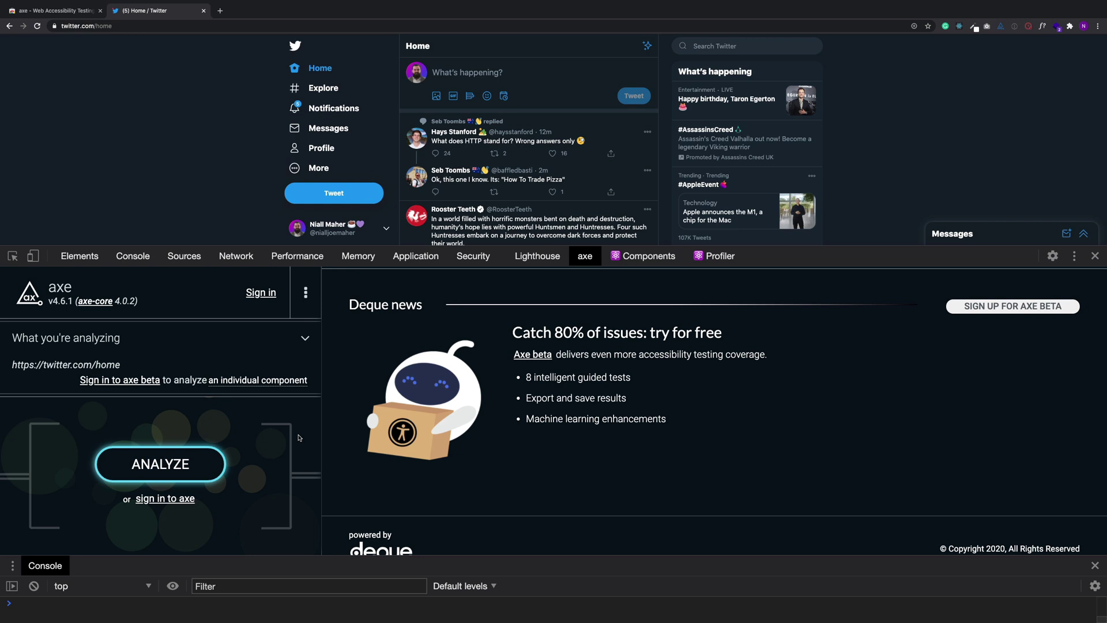
# Step: Run an axe scan of the Twitter page and open the '<video> elements must have captions' issue
pyautogui.click(197, 466)
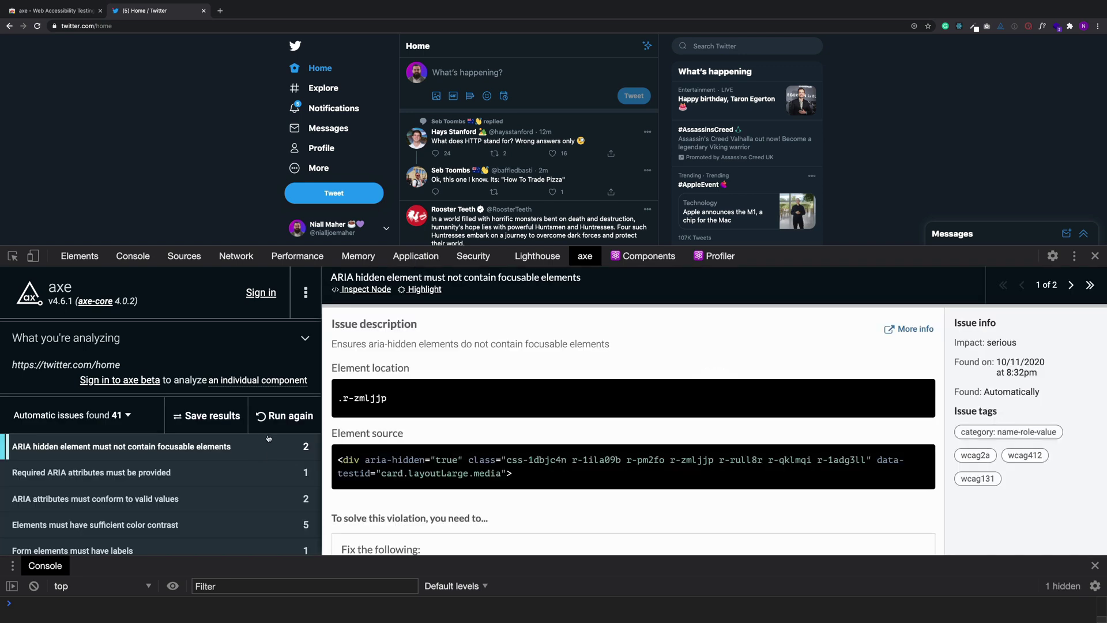
pyautogui.scroll(-1, 242, 444)
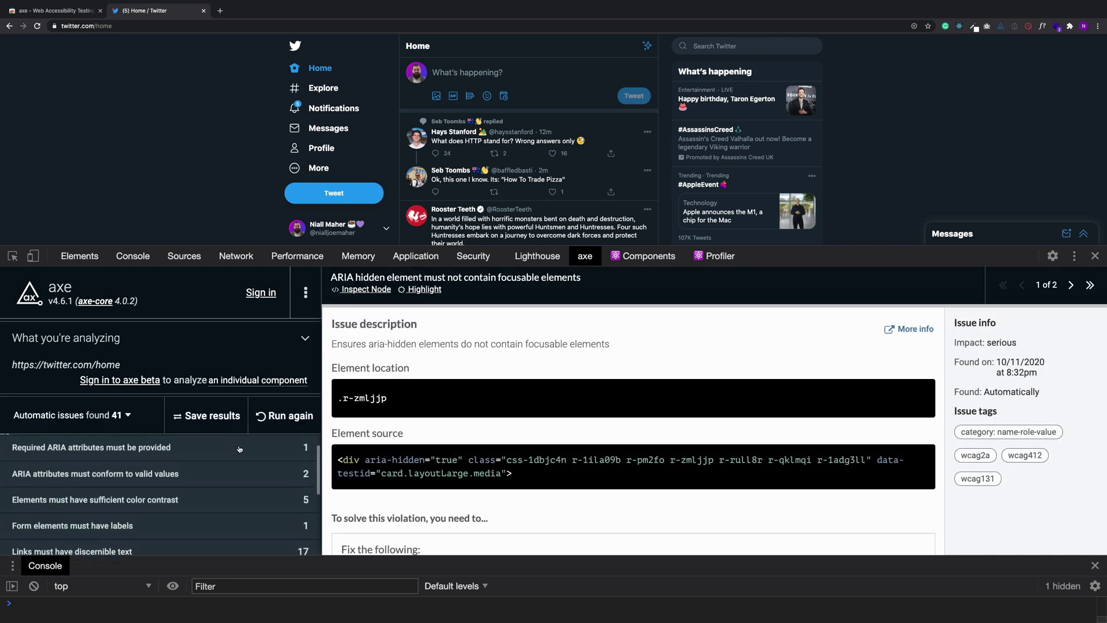
pyautogui.scroll(1, 239, 449)
pyautogui.scroll(1, 240, 450)
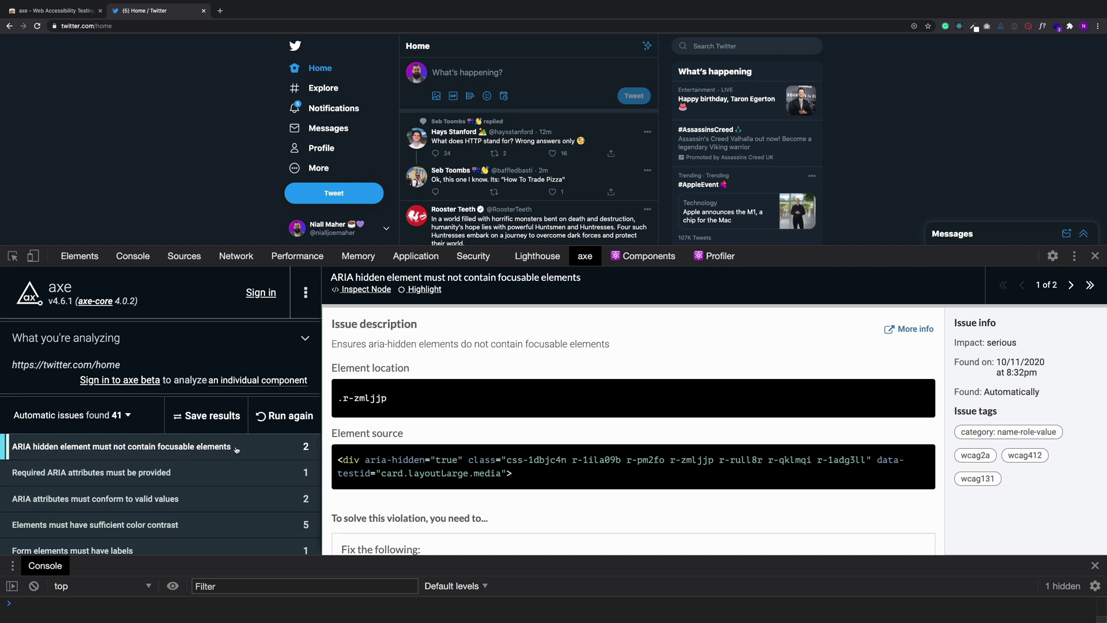
pyautogui.scroll(-5, 196, 462)
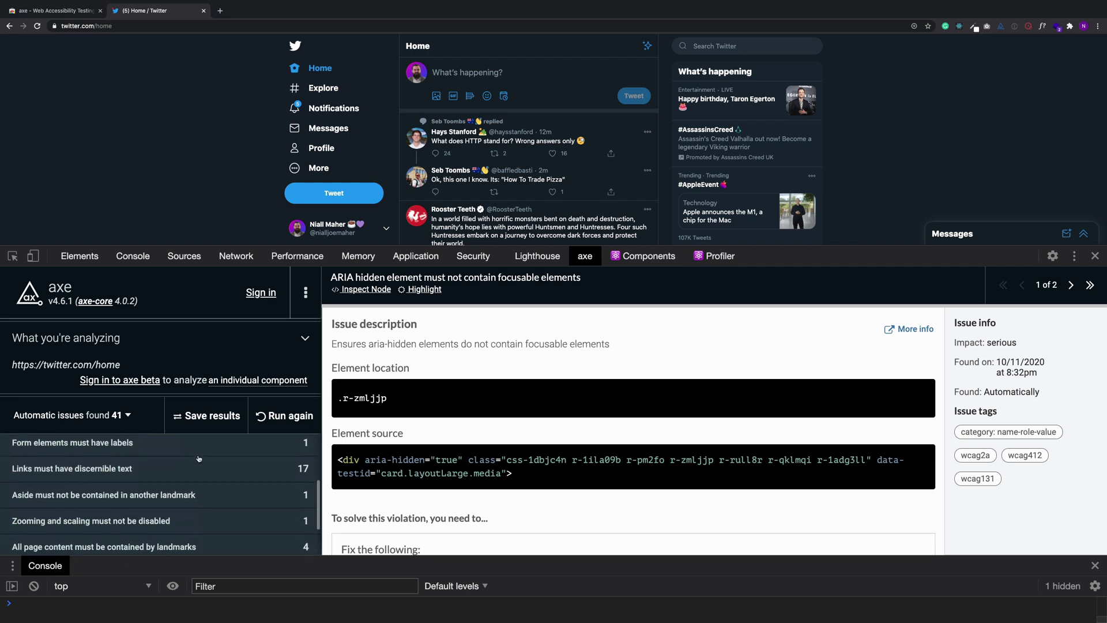
pyautogui.scroll(-1, 192, 469)
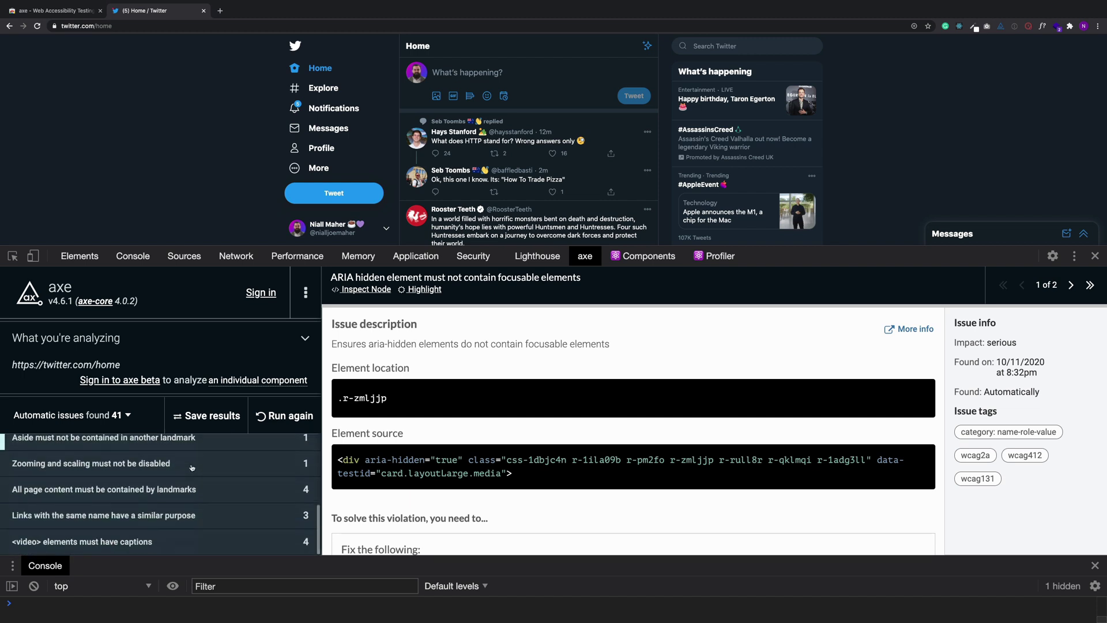
pyautogui.click(188, 545)
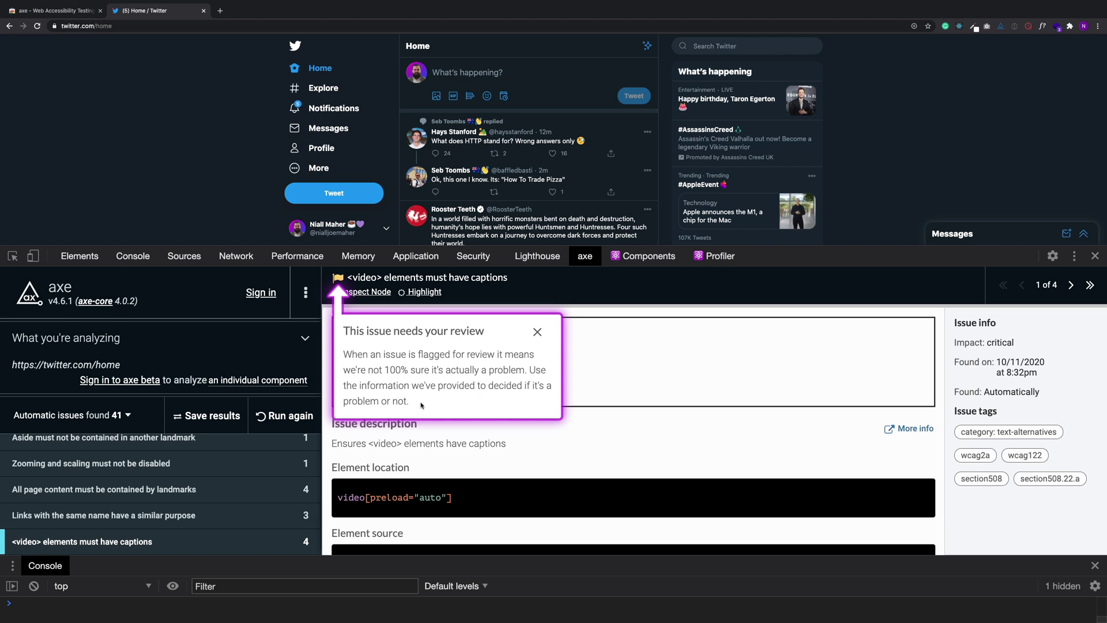
# Step: Dismiss the 'This issue needs your review' notice and scroll the axe issues list back up
pyautogui.click(535, 333)
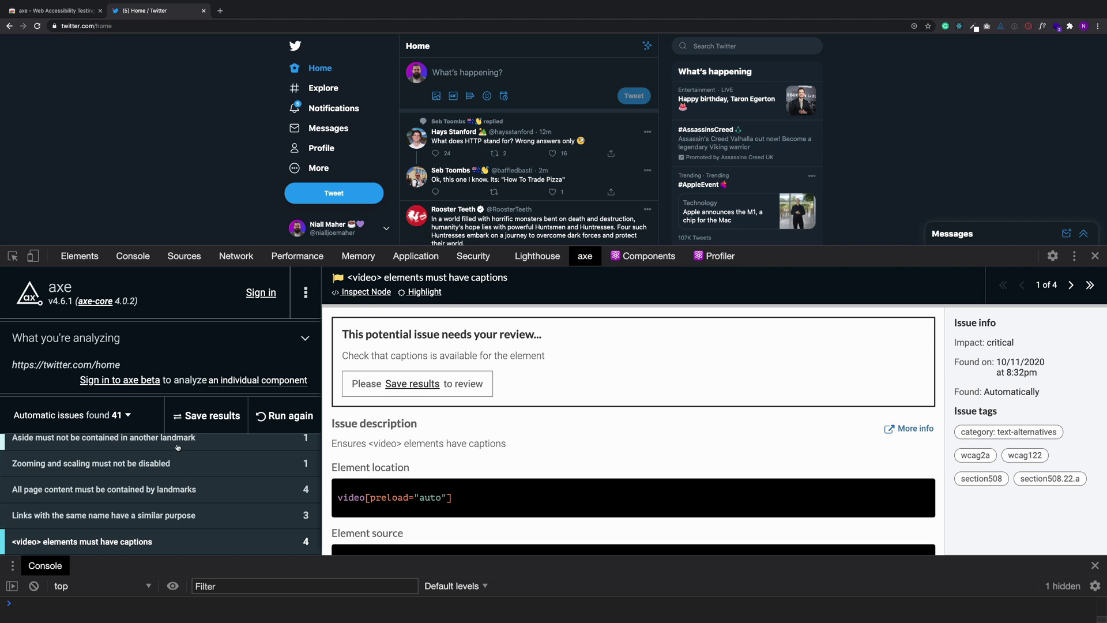
pyautogui.scroll(5, 180, 446)
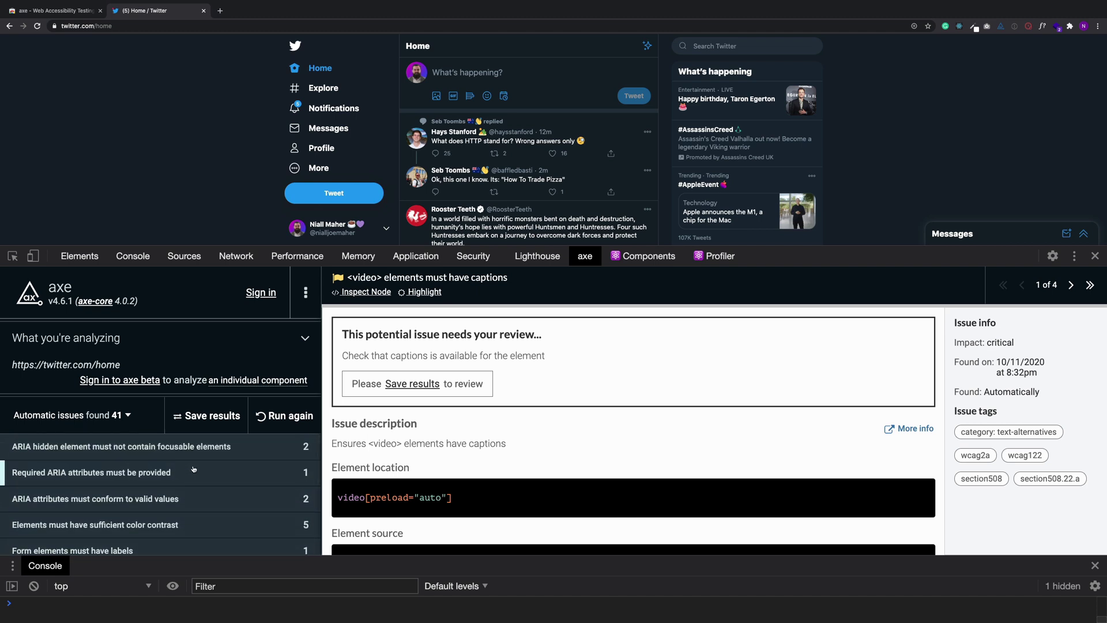
pyautogui.scroll(-1, 232, 482)
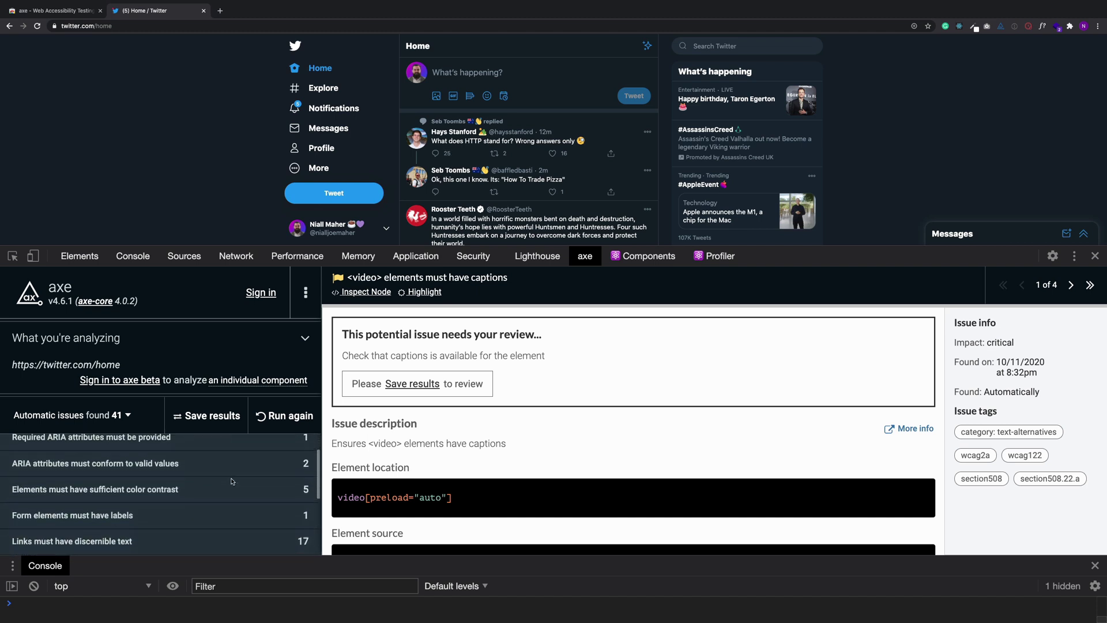
pyautogui.scroll(1, 232, 481)
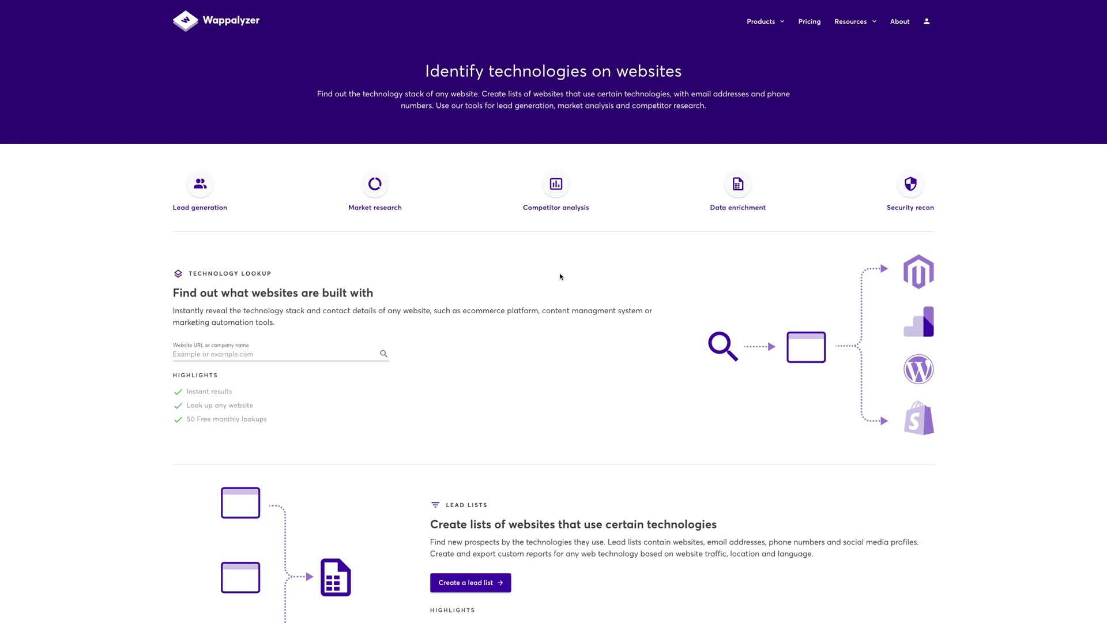
# Step: Scroll down the Wappalyzer site and open its Chrome extension from the Download page
pyautogui.scroll(-4, 564, 296)
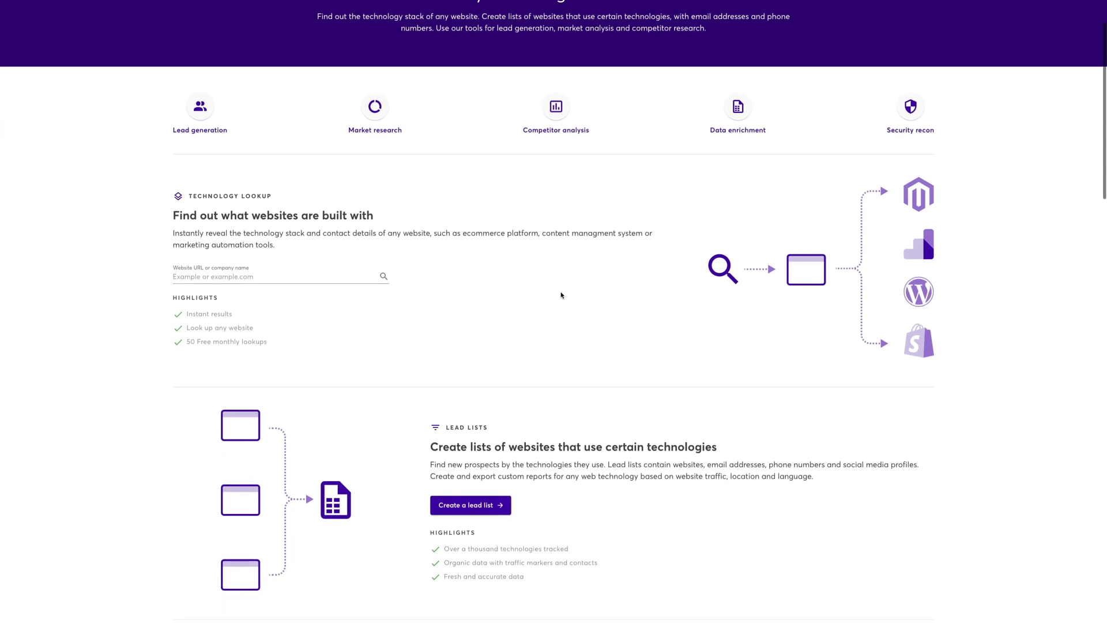
pyautogui.scroll(-7, 561, 295)
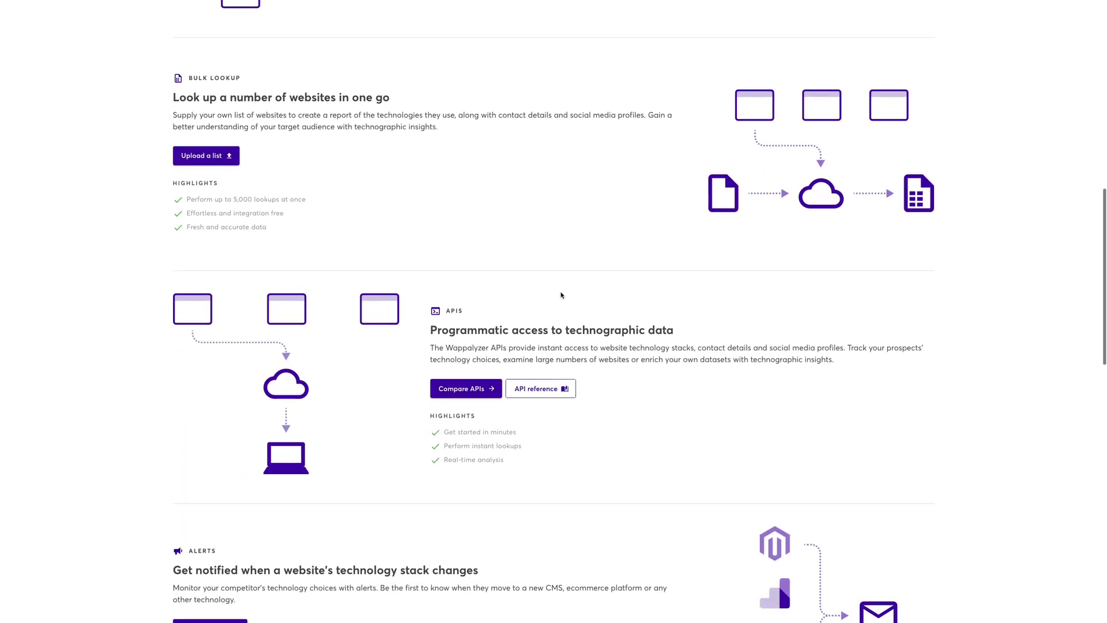
pyautogui.scroll(-7, 561, 295)
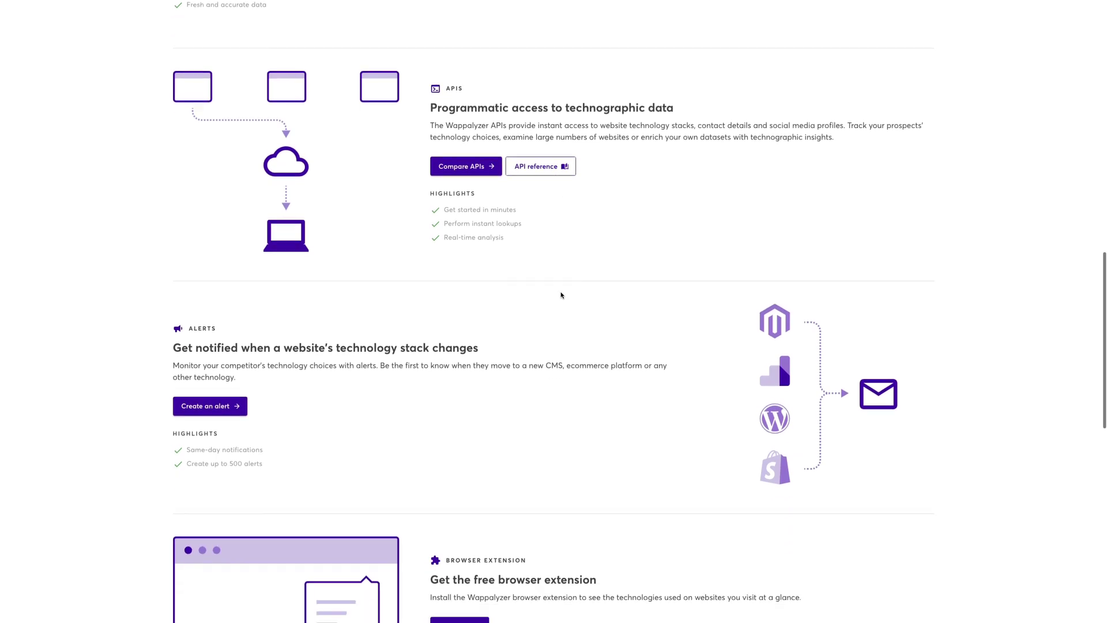
pyautogui.scroll(-1, 561, 294)
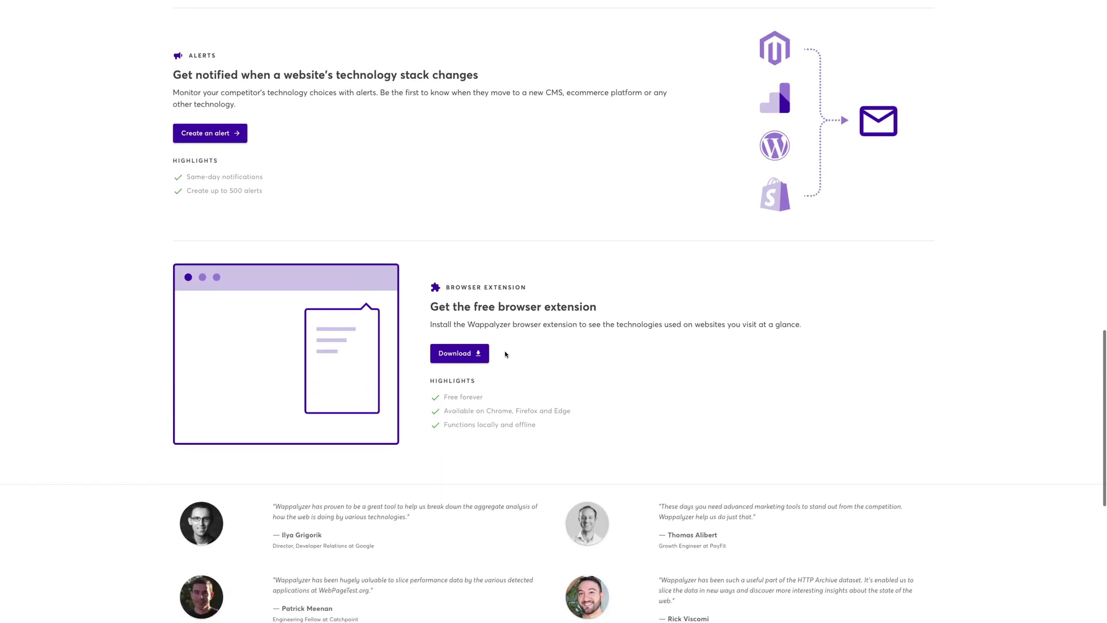
pyautogui.click(471, 354)
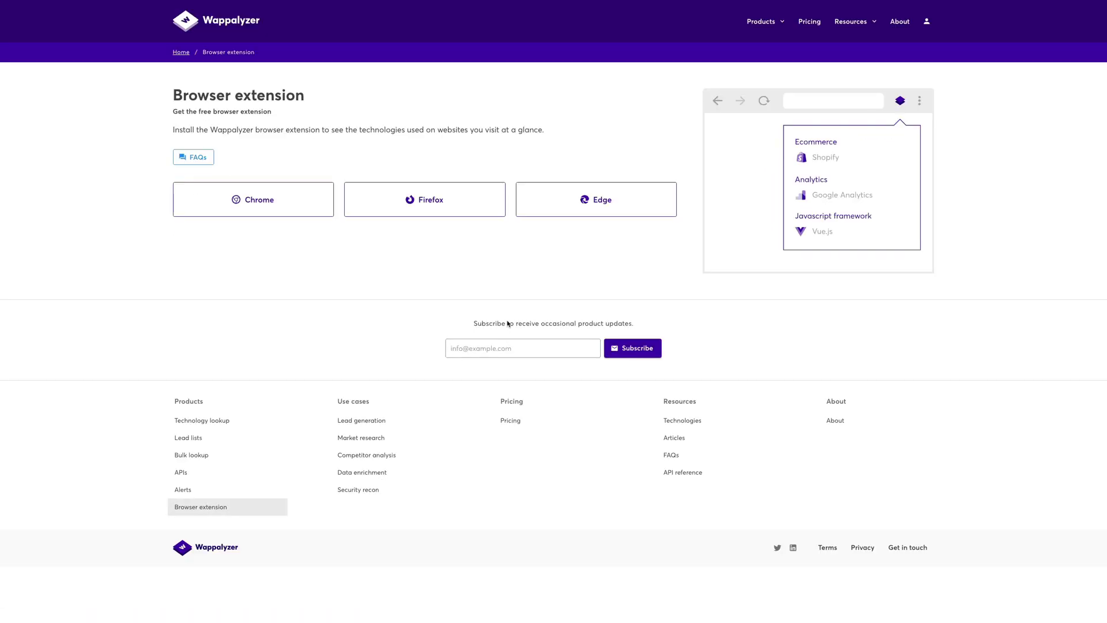
pyautogui.click(277, 205)
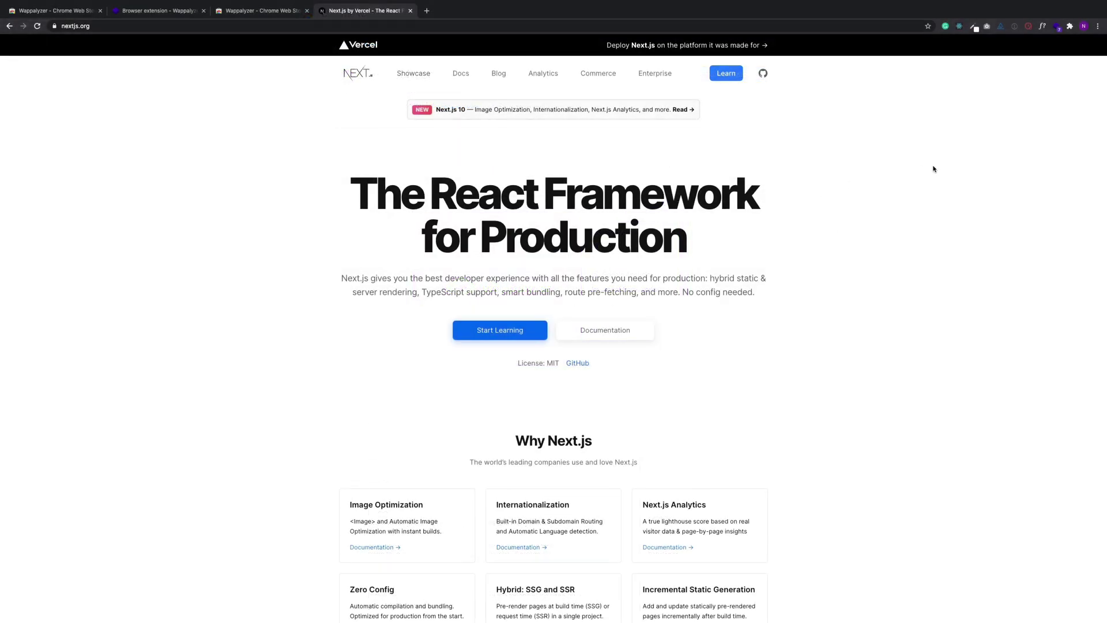
# Step: Check which technologies nextjs.org uses with the Wappalyzer extension
pyautogui.click(1057, 26)
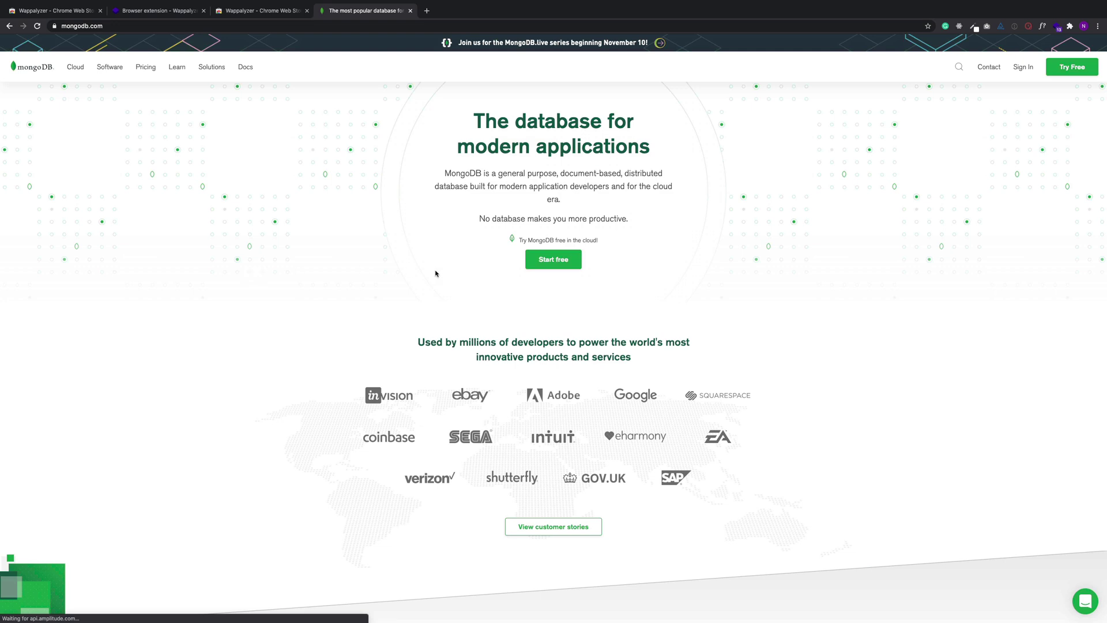
pyautogui.click(1058, 27)
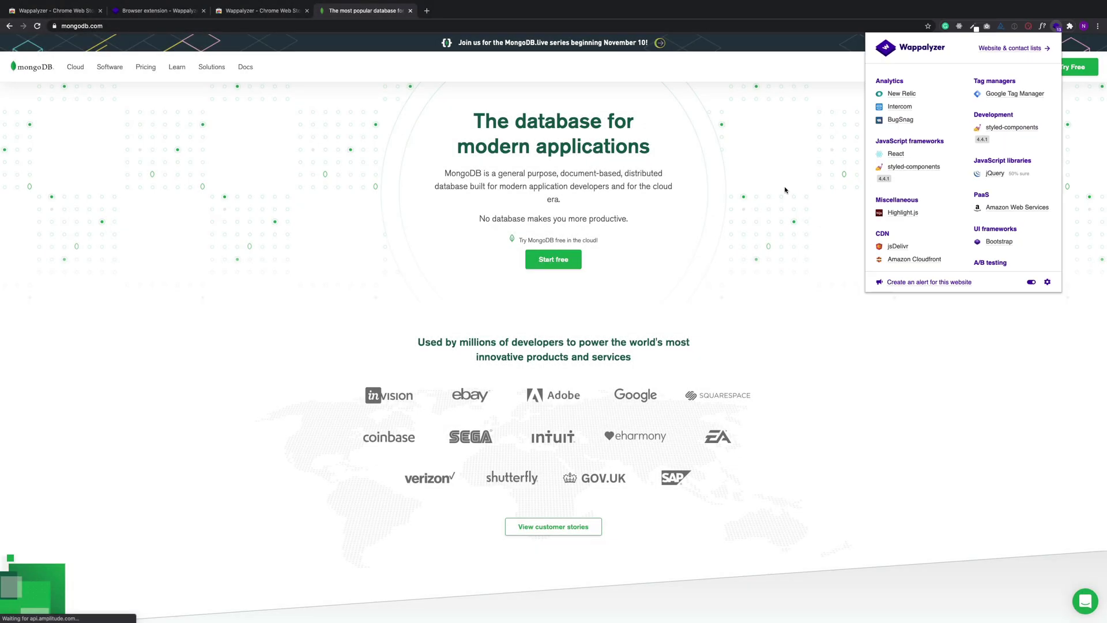
pyautogui.click(776, 191)
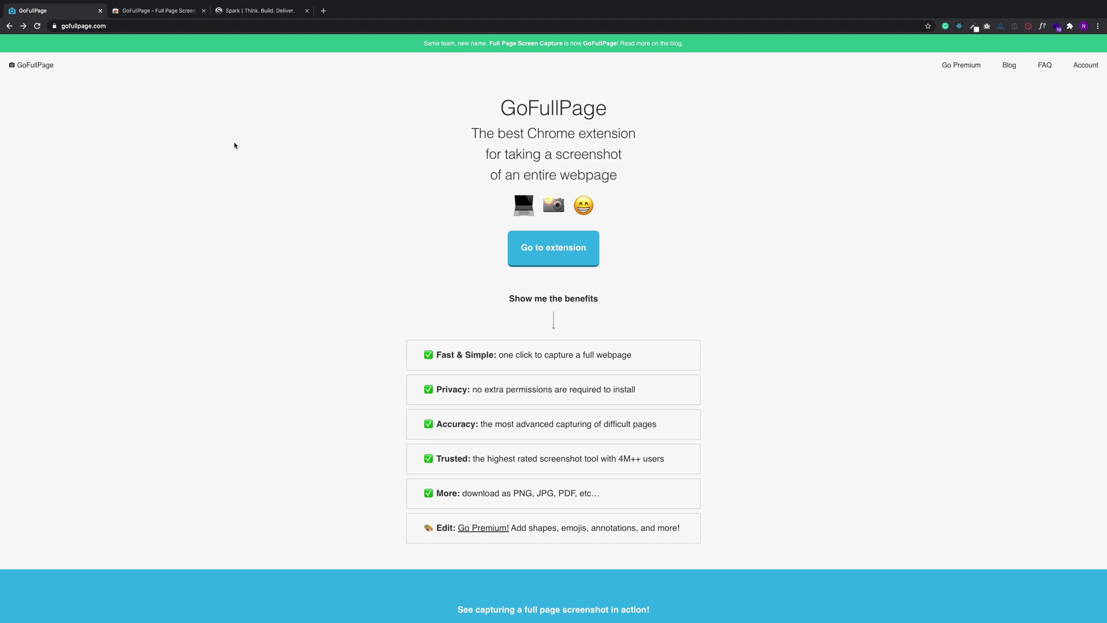
# Step: Browse gofullpage.com, then switch to the GoFullPage Chrome Web Store tab
pyautogui.scroll(-10, 234, 146)
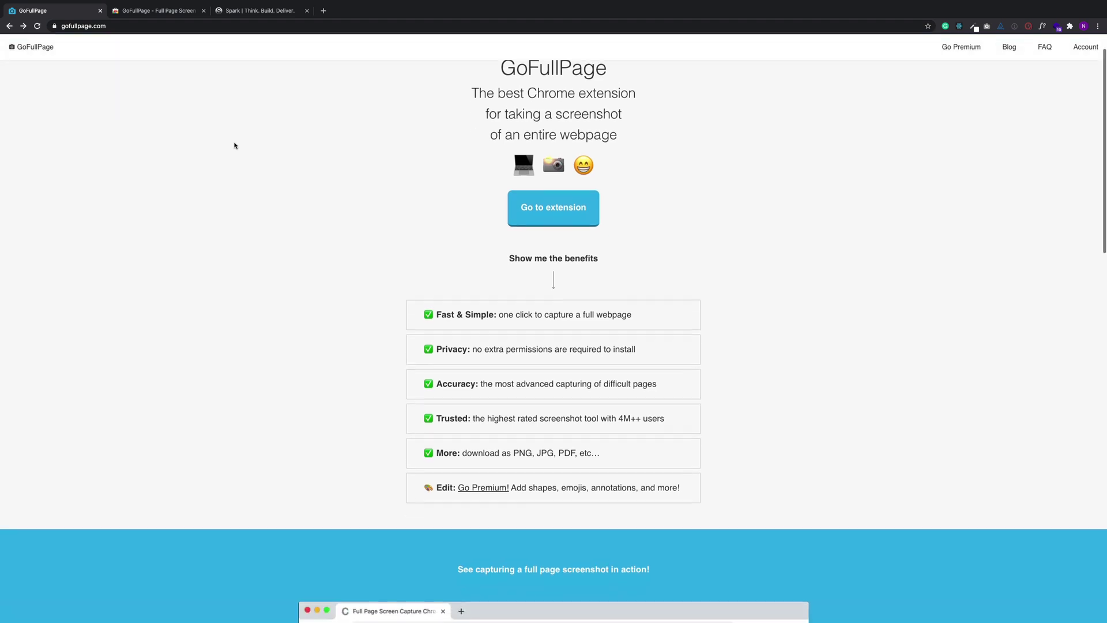
pyautogui.scroll(-4, 234, 145)
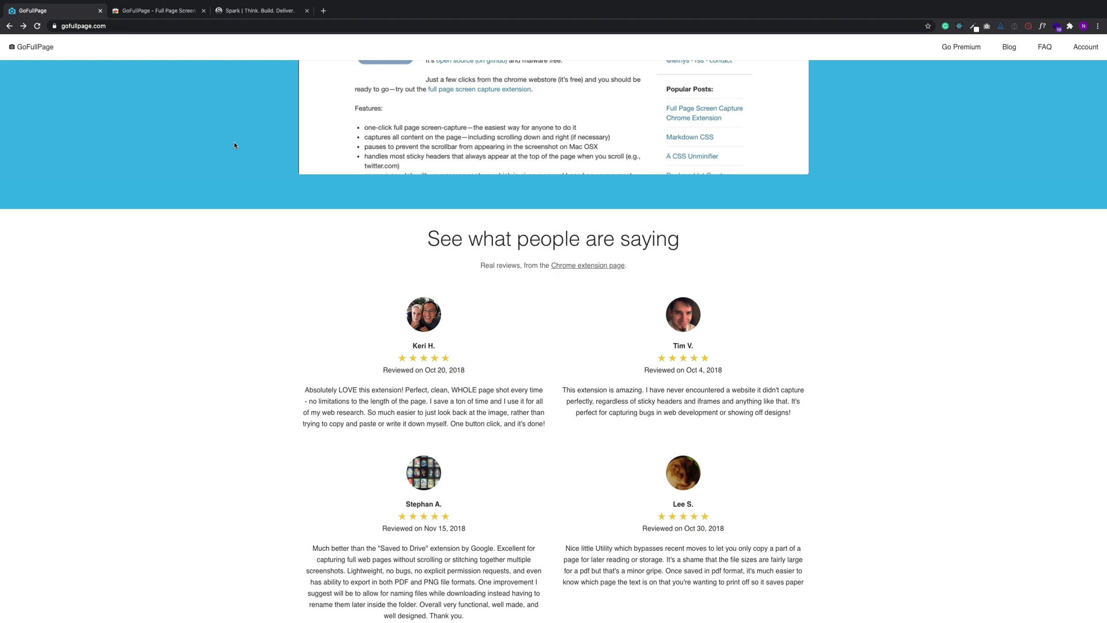
pyautogui.scroll(-6, 235, 145)
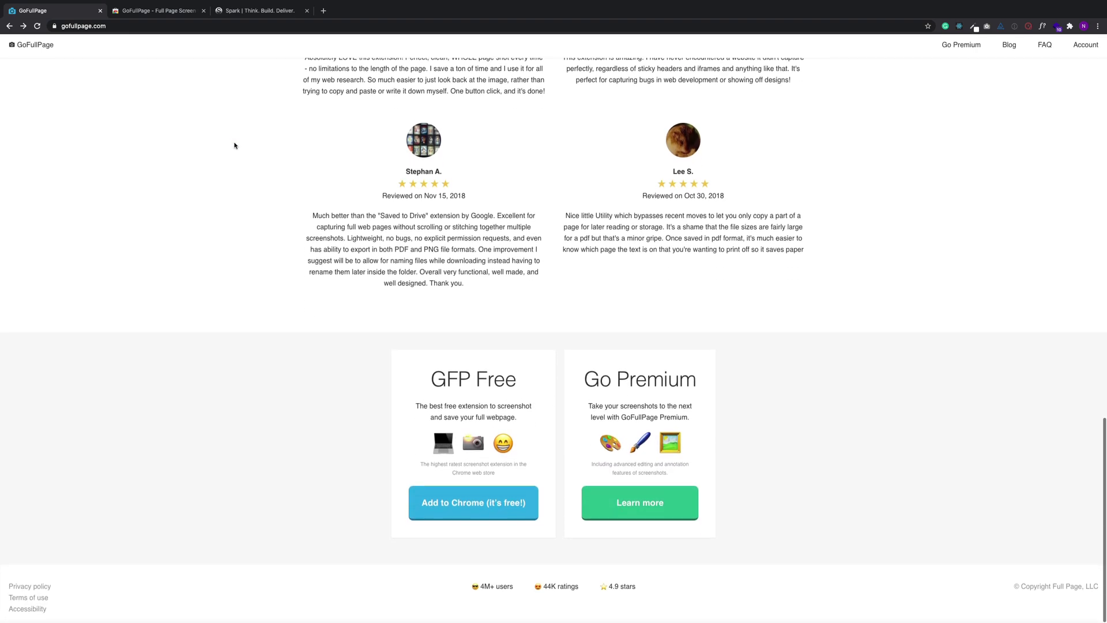
pyautogui.scroll(20, 234, 145)
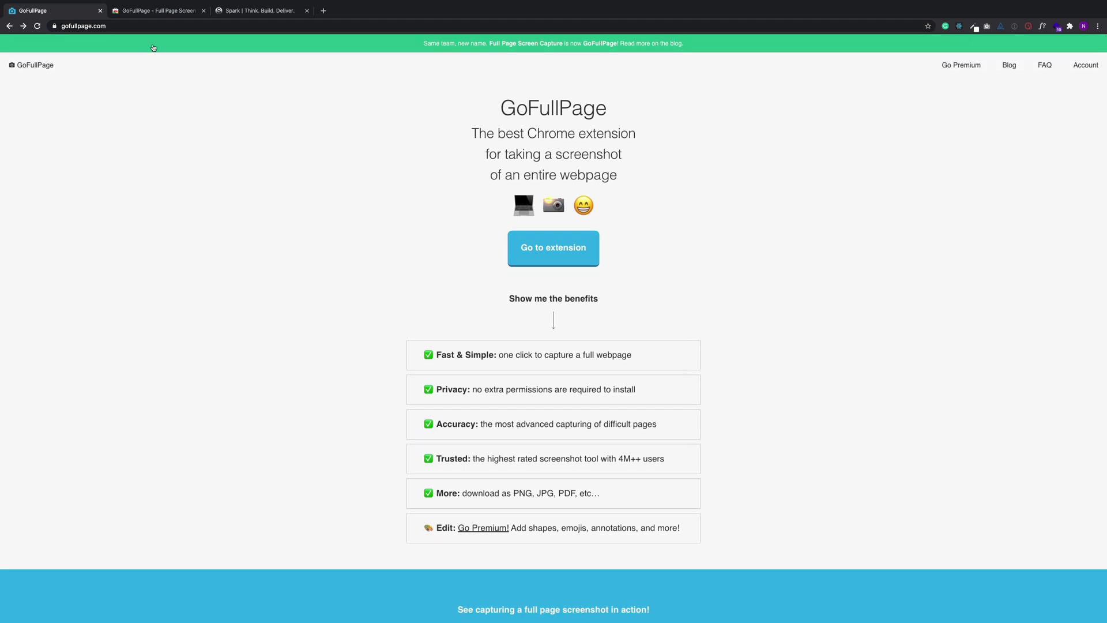
pyautogui.click(143, 12)
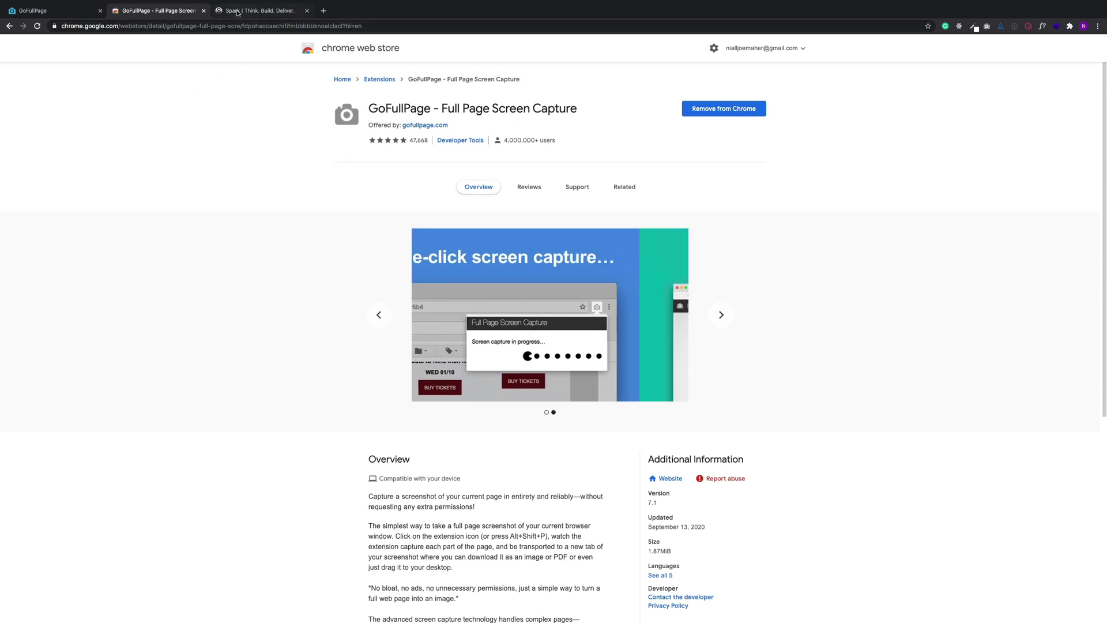
# Step: Switch to the Spark website tab and scroll its homepage
pyautogui.click(259, 11)
pyautogui.scroll(-10, 476, 186)
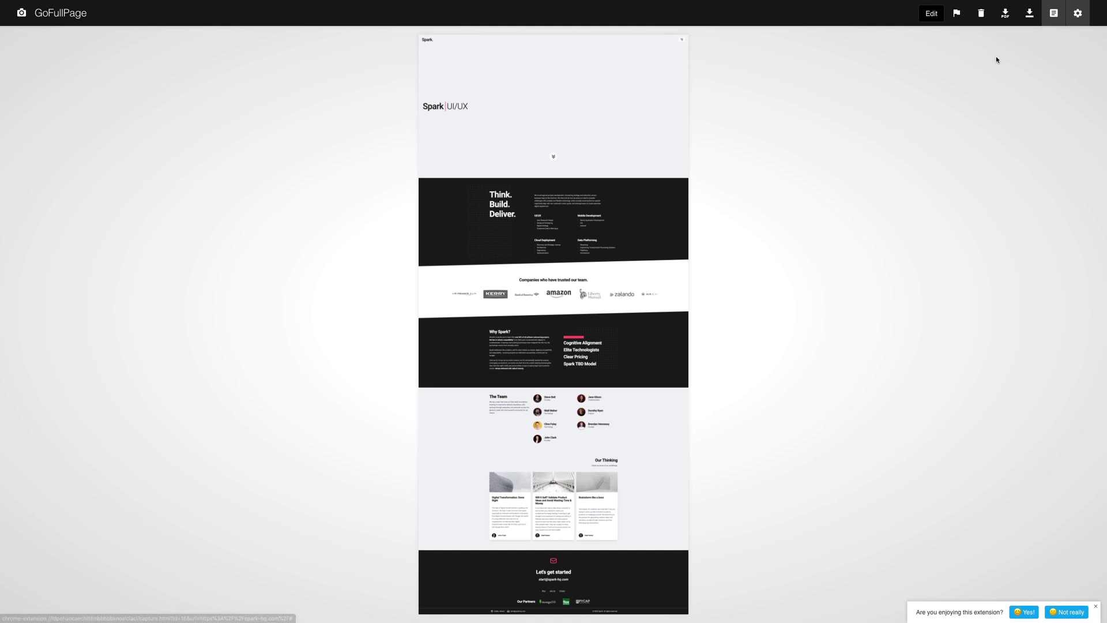
# Step: Export the Spark full-page capture as a PDF and exit full-screen viewing
pyautogui.click(1006, 15)
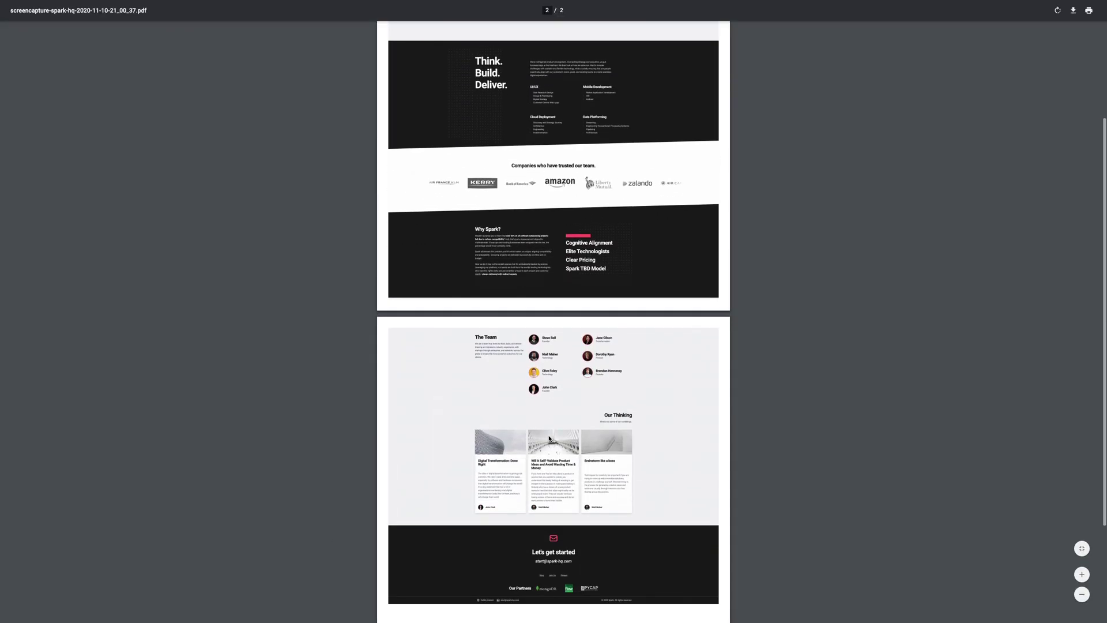
pyautogui.scroll(6, 549, 439)
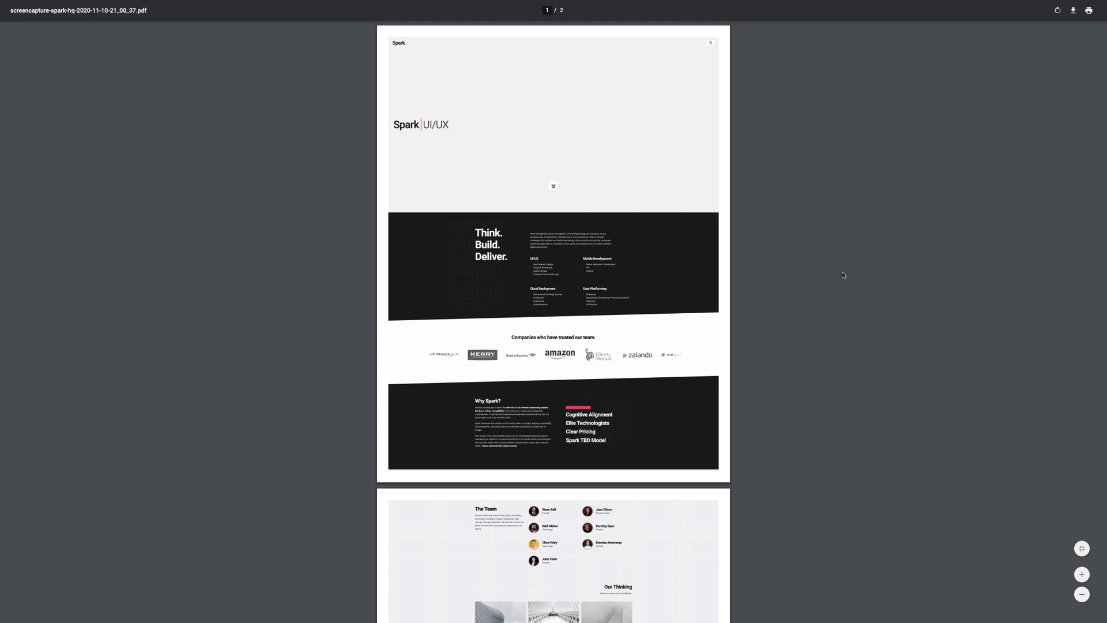
pyautogui.press('ctrl+super+f')
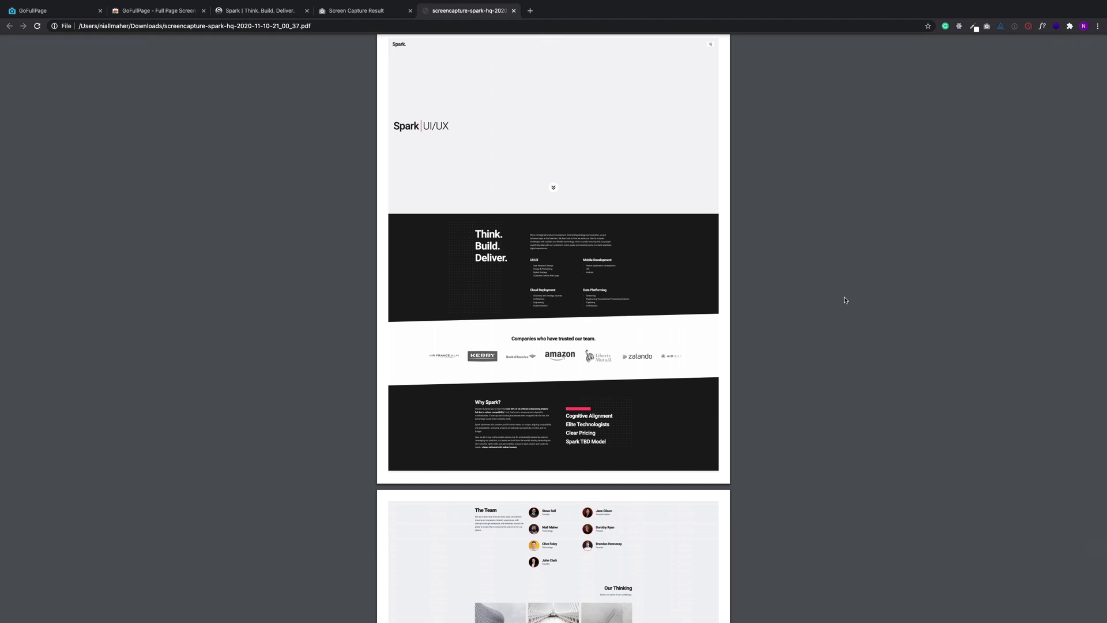
# Step: Download the Spark full-page capture as an image from the Screen Capture Result tab
pyautogui.click(352, 11)
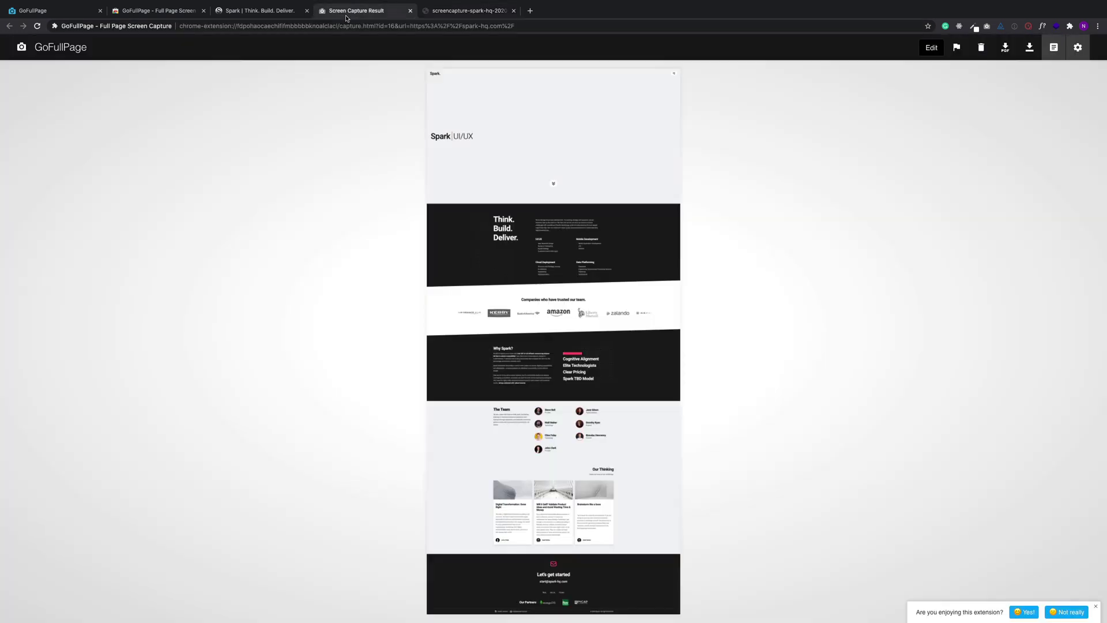
pyautogui.click(1030, 46)
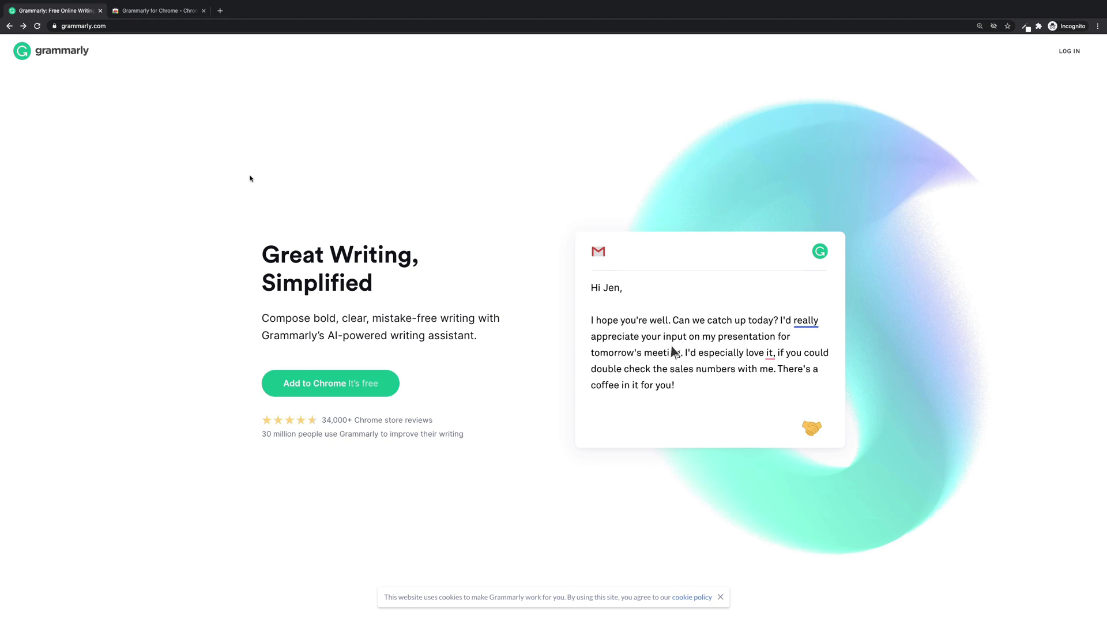
# Step: Scroll the Grammarly homepage to its 'Beyond Grammar and Spelling' premium vocabulary section
pyautogui.scroll(1, 247, 178)
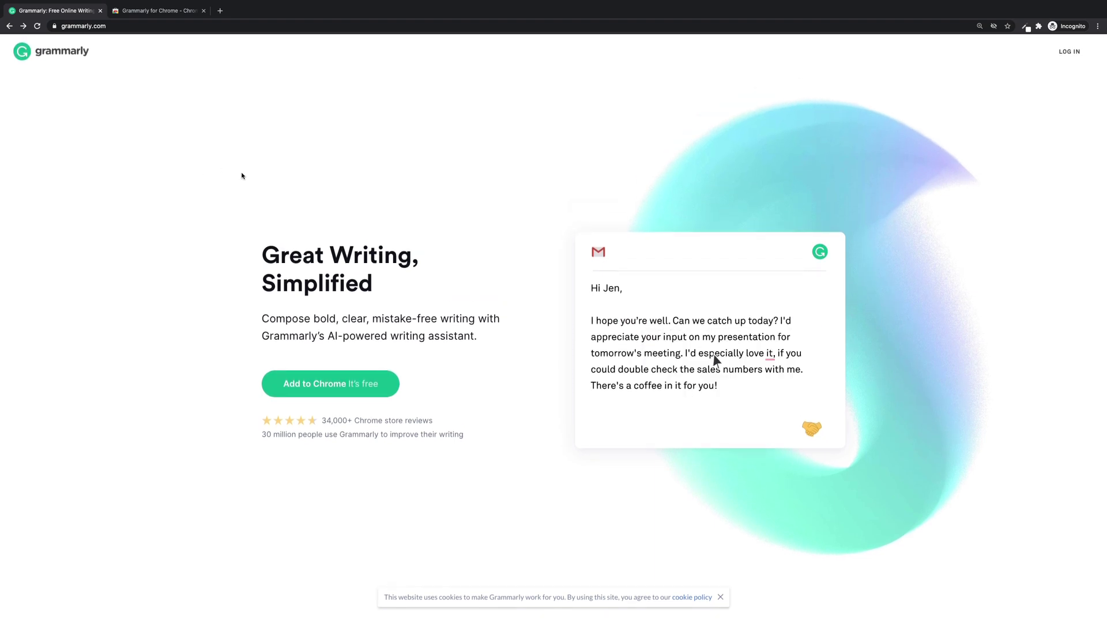
pyautogui.scroll(-9, 220, 154)
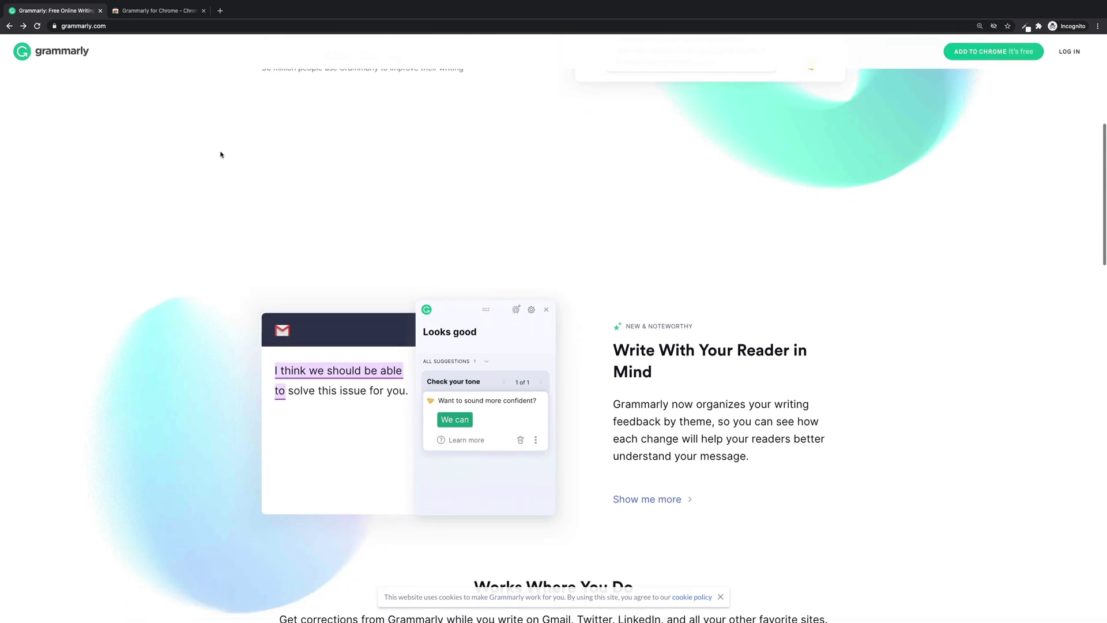
pyautogui.scroll(-11, 221, 154)
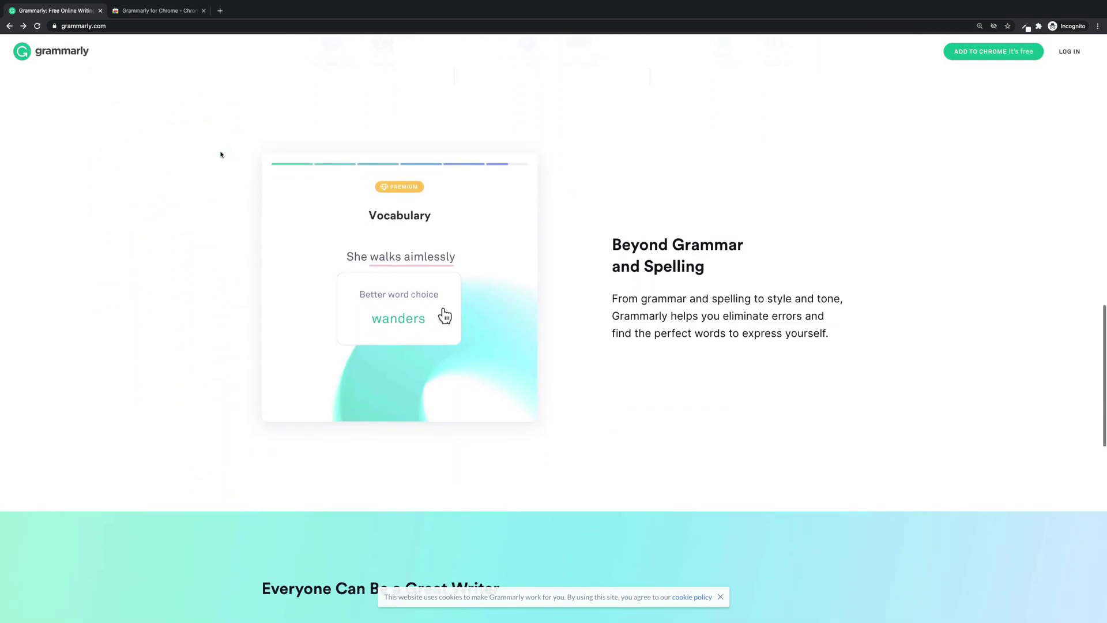
# Step: Type 'I am the goodest speller.' as the body of the new Gmail message
pyautogui.click(149, 13)
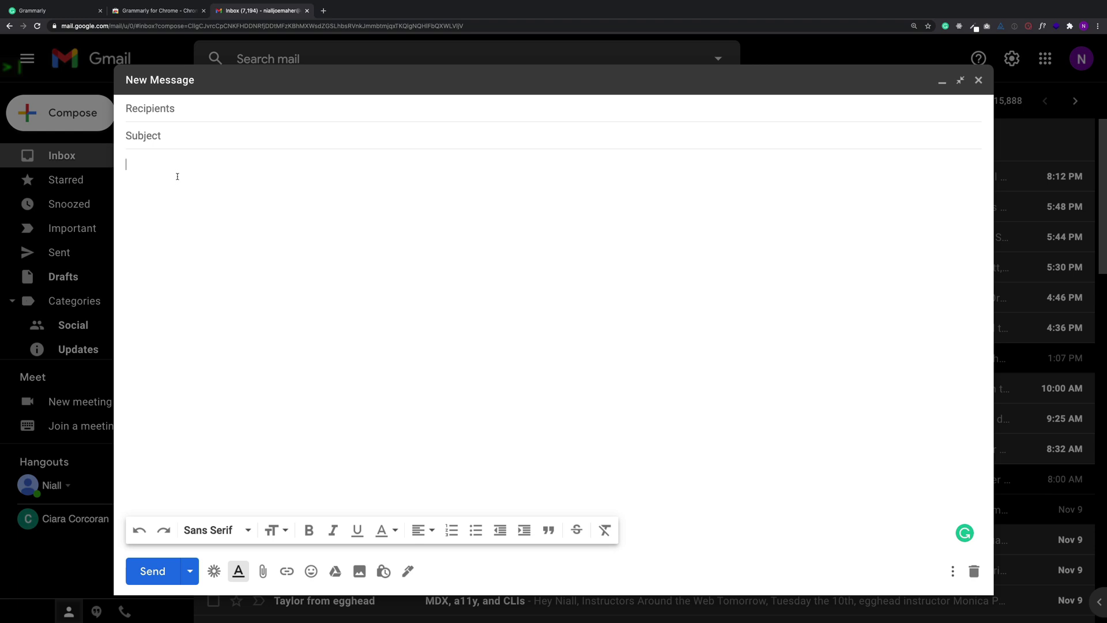
pyautogui.write('I am the goodest speller.')
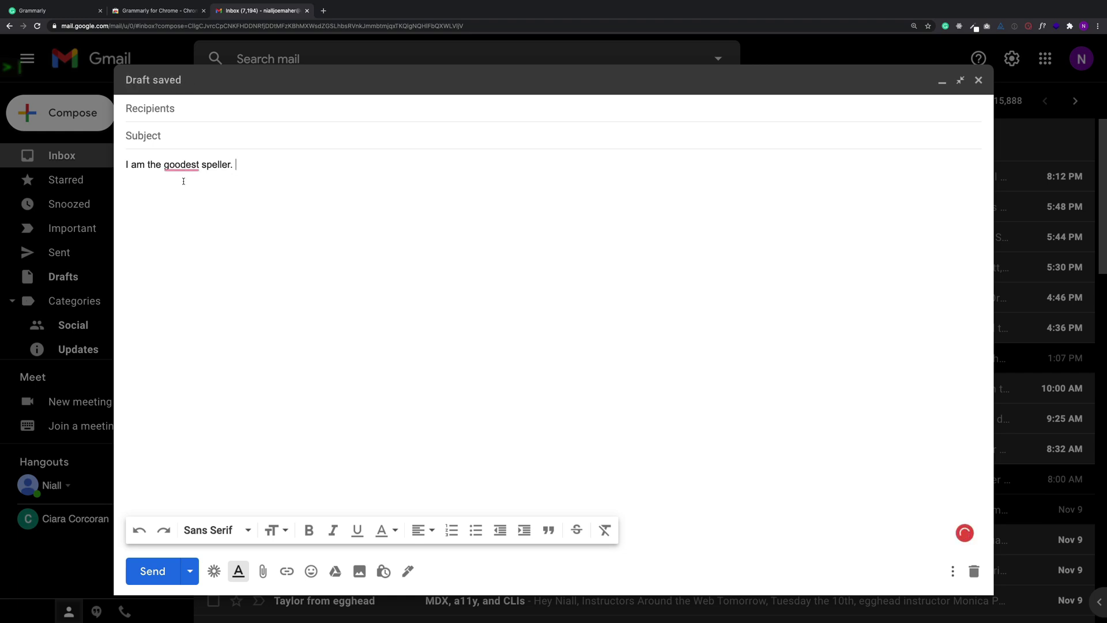
# Step: Accept Grammarly's fixes, changing 'goodest' to 'good' and 'the good' to 'a good'
pyautogui.moveTo(182, 166)
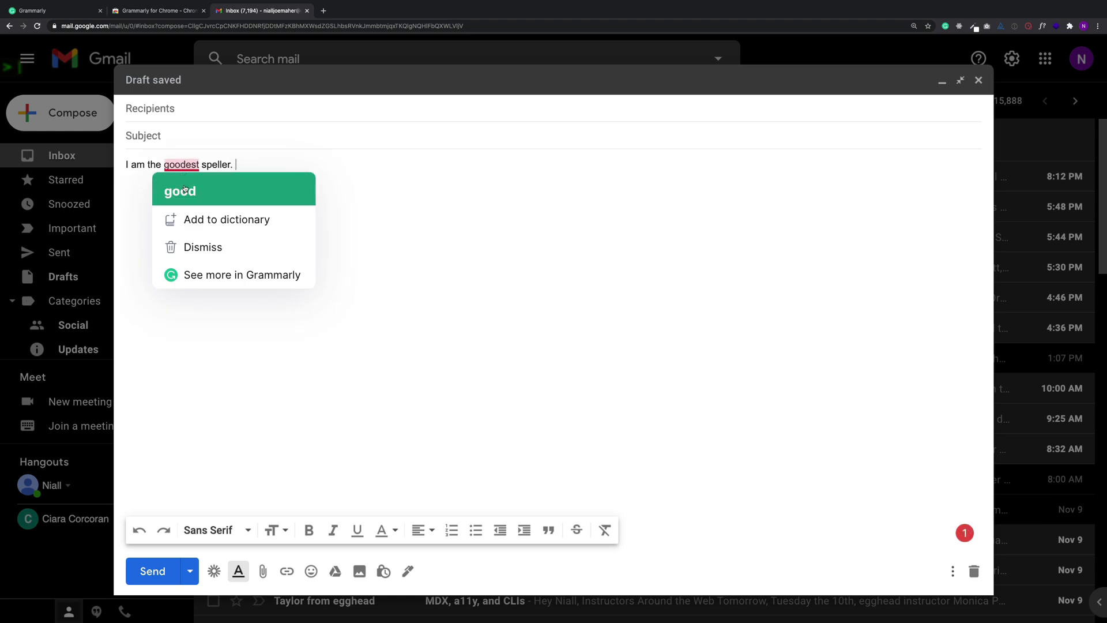
pyautogui.click(183, 191)
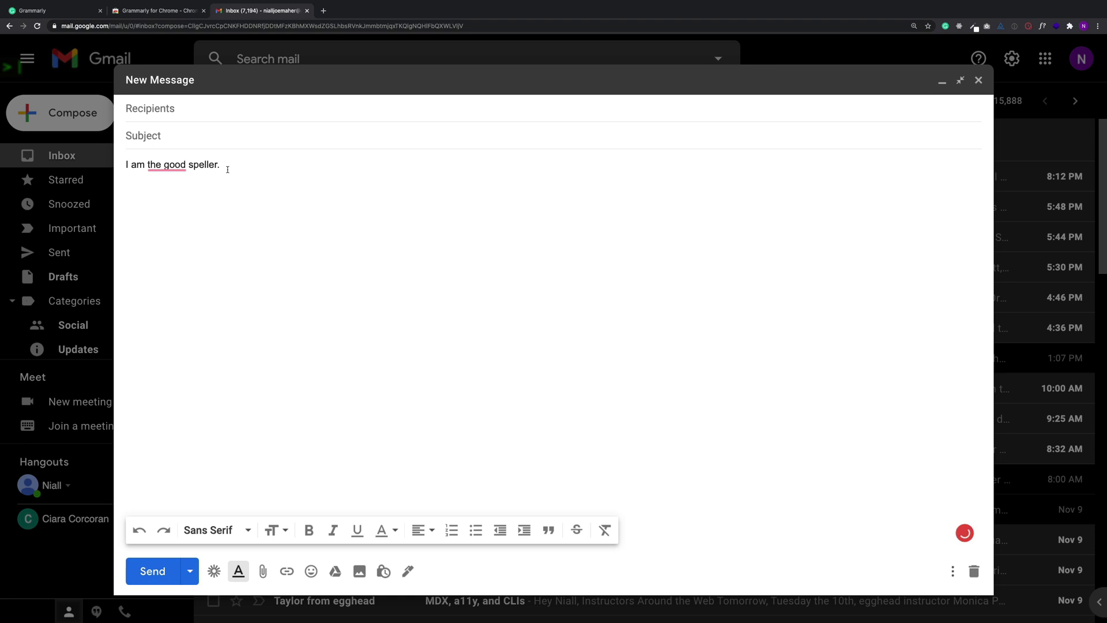
pyautogui.moveTo(165, 166)
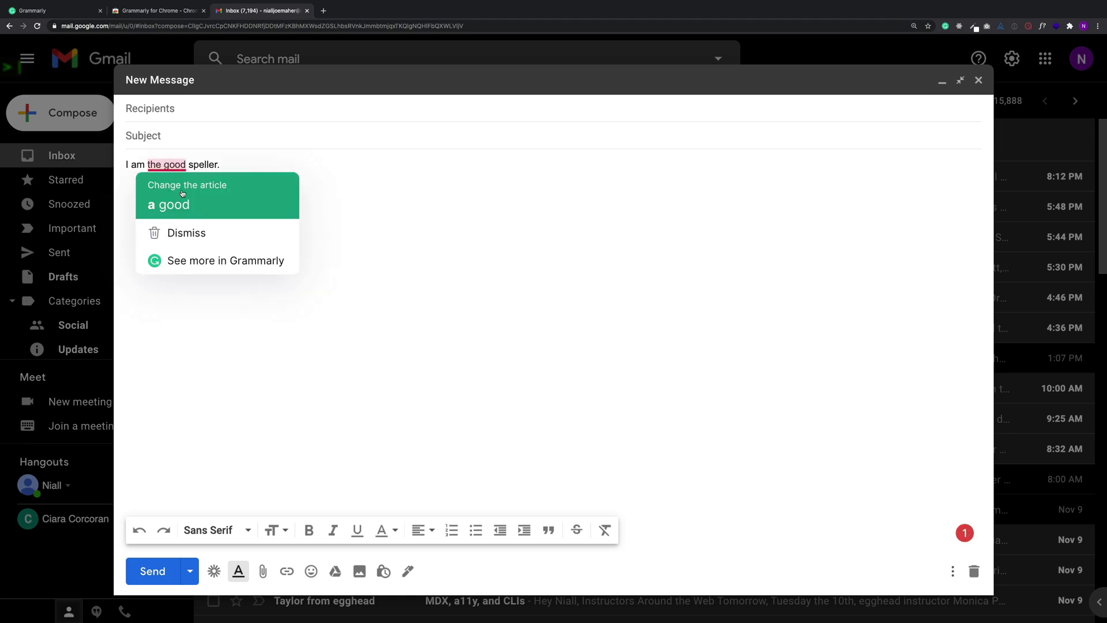
pyautogui.click(182, 195)
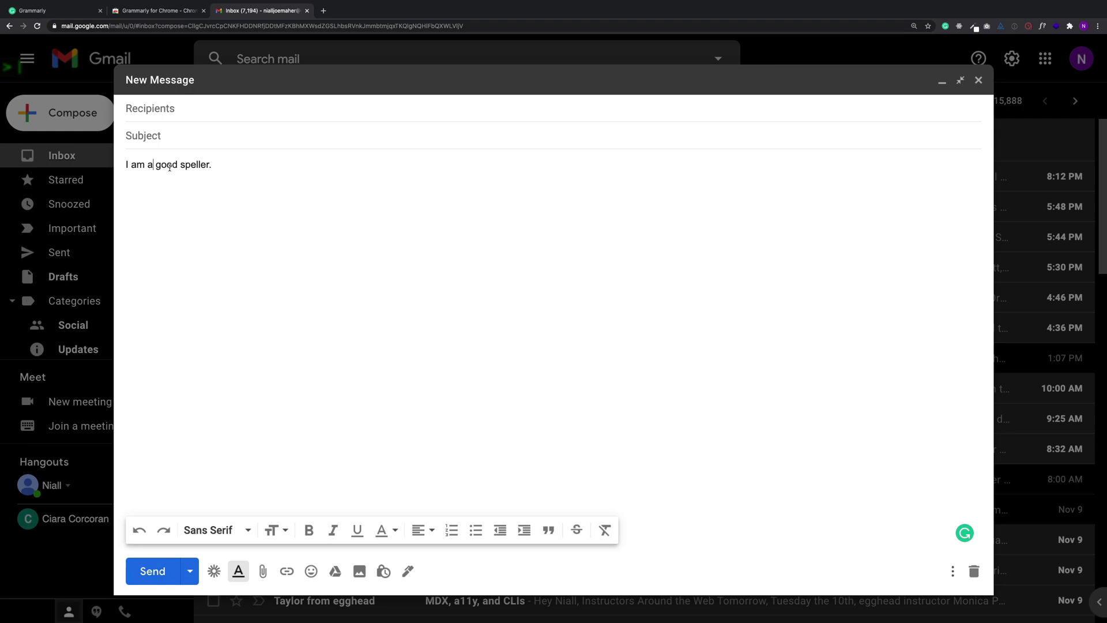
# Step: Check the word 'good' in its context menu without changes, then place the cursor after 'speller.'
pyautogui.doubleClick(169, 167)
pyautogui.rightClick(169, 166)
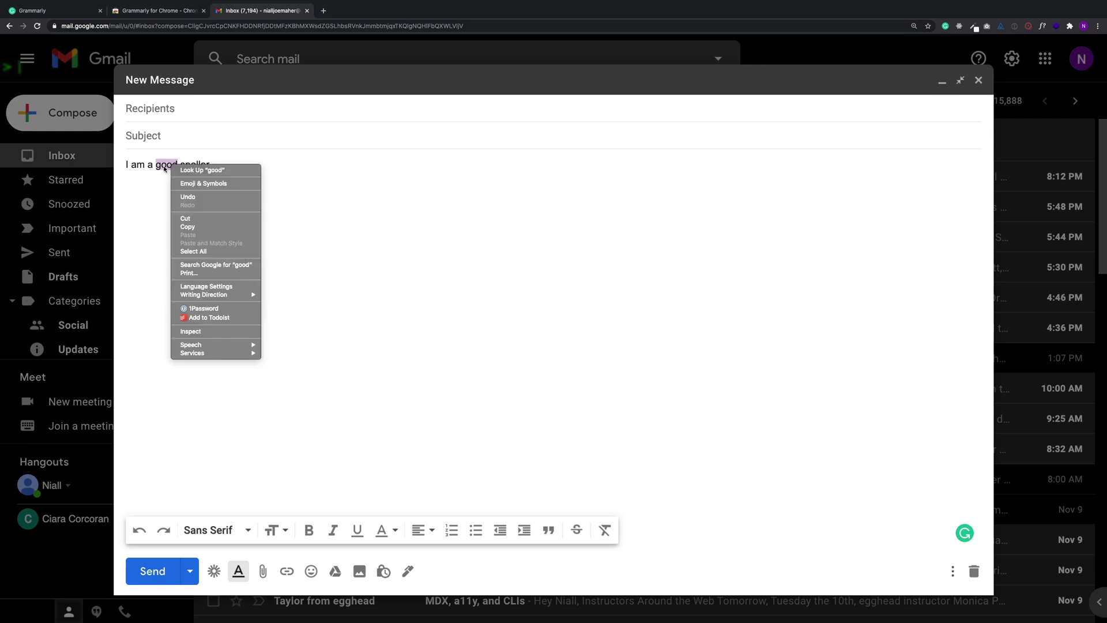
pyautogui.click(163, 182)
pyautogui.click(229, 180)
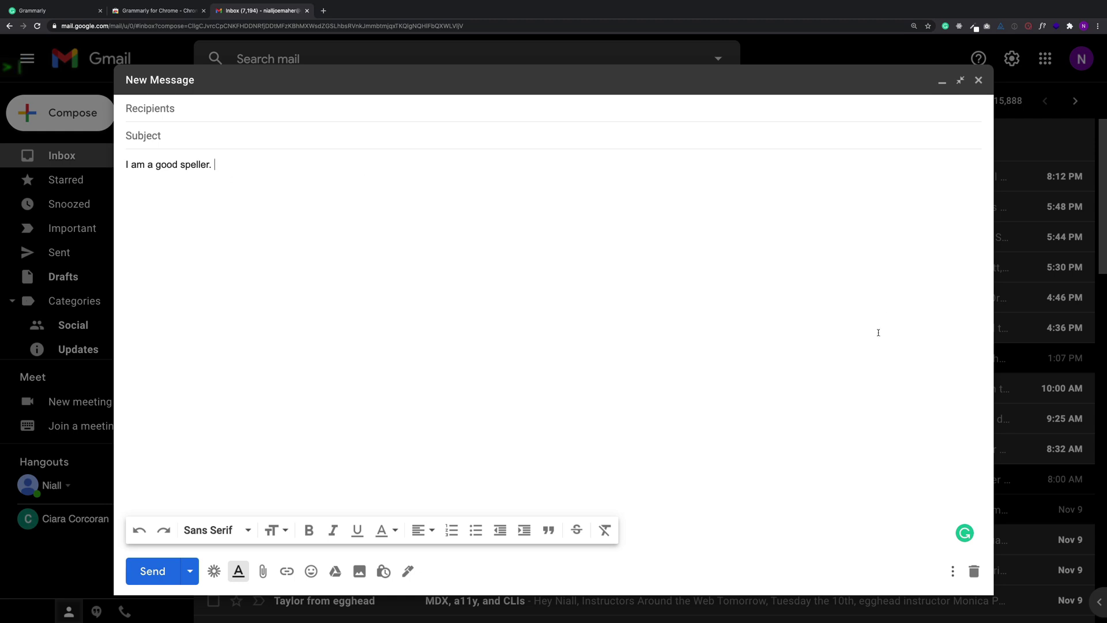
pyautogui.click(962, 535)
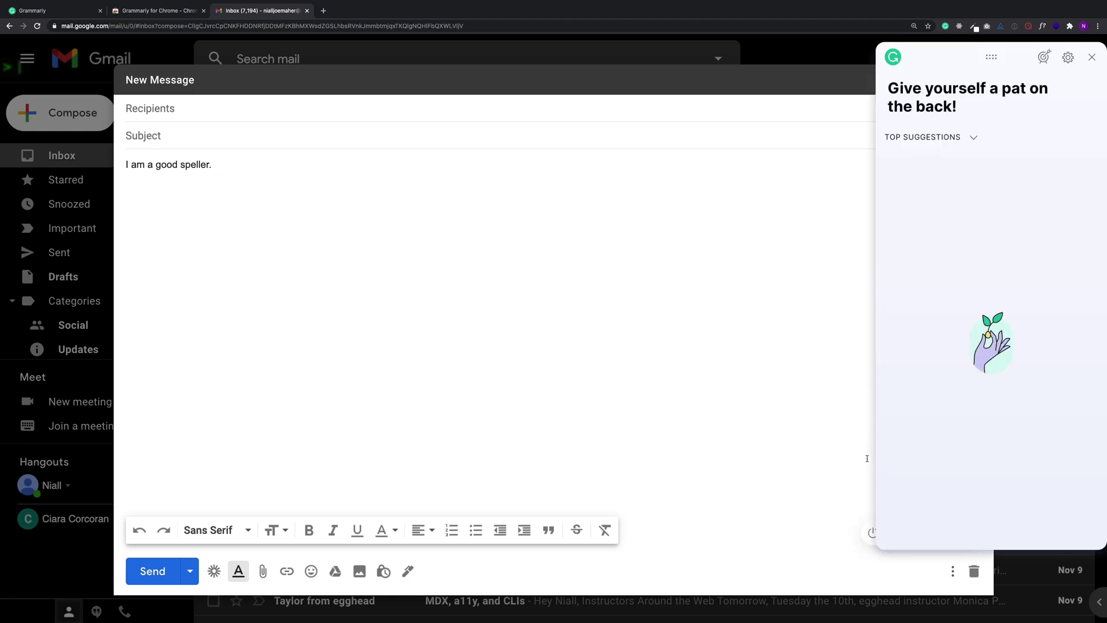
pyautogui.click(1044, 58)
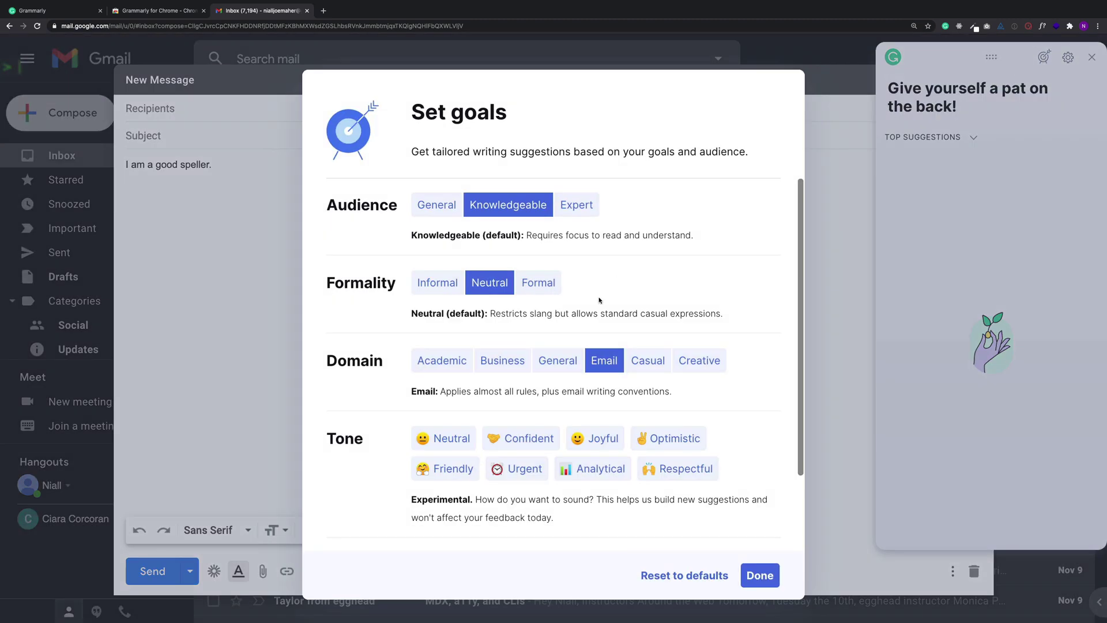
pyautogui.scroll(-2, 552, 285)
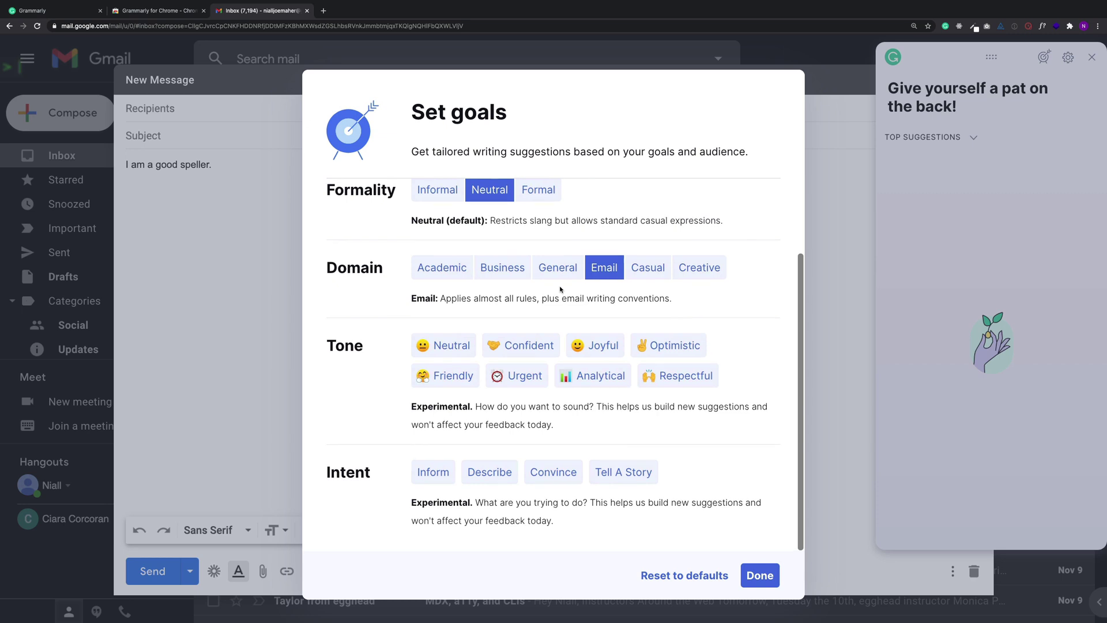
pyautogui.scroll(2, 560, 290)
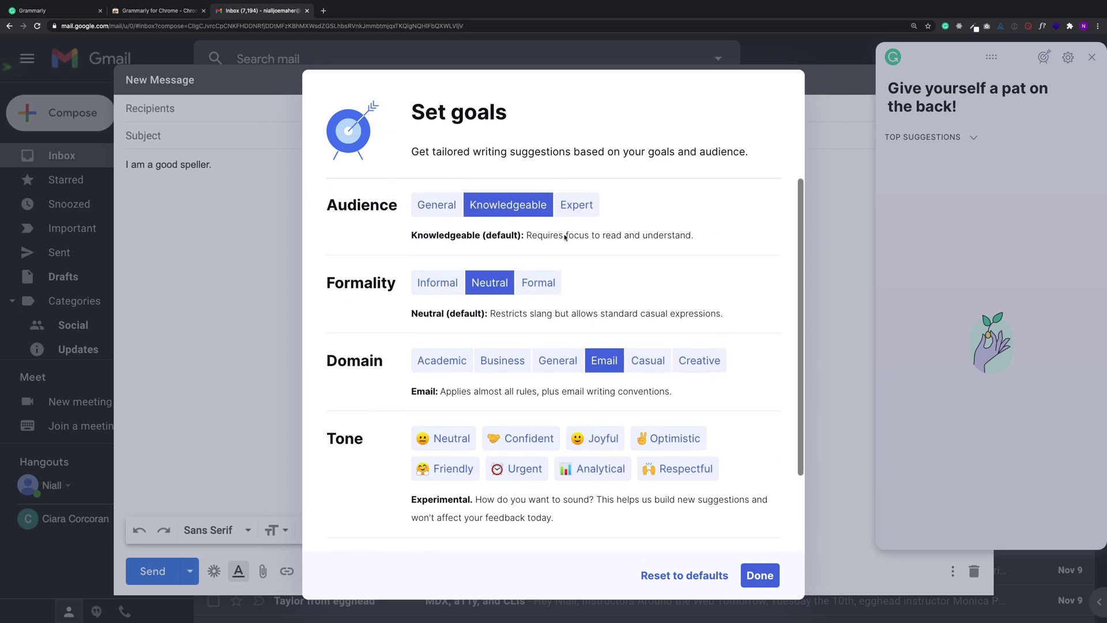
pyautogui.click(760, 575)
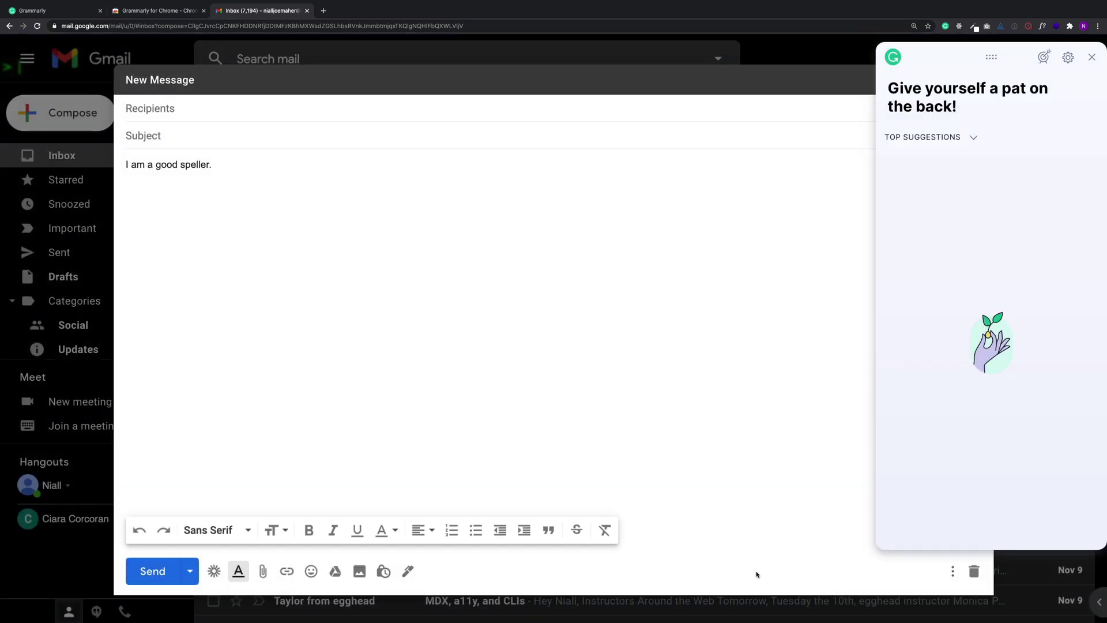
pyautogui.click(1092, 58)
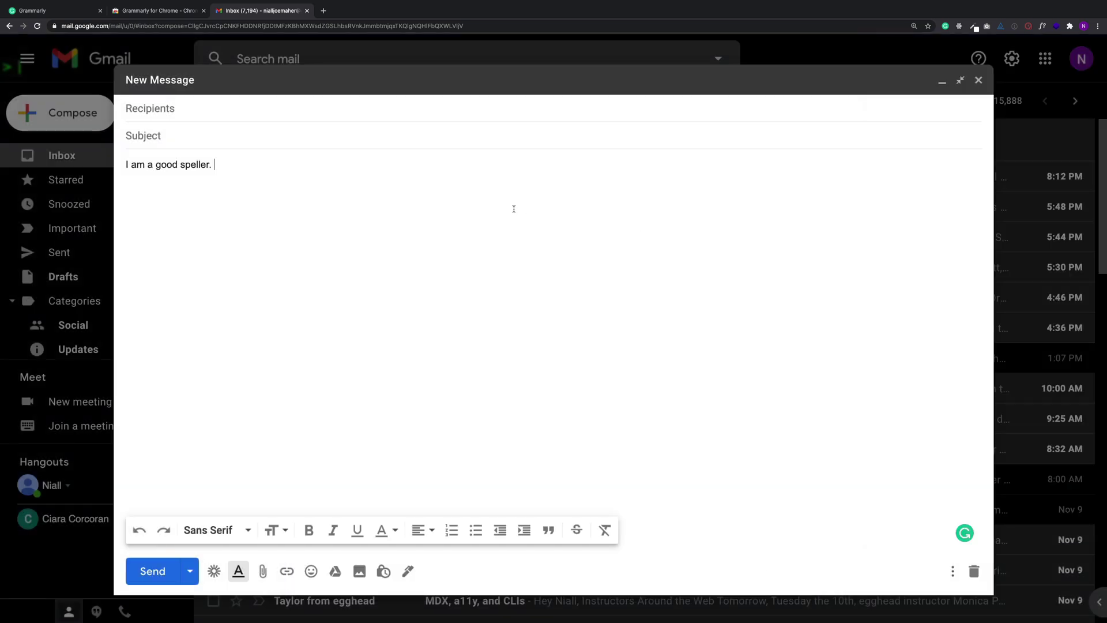